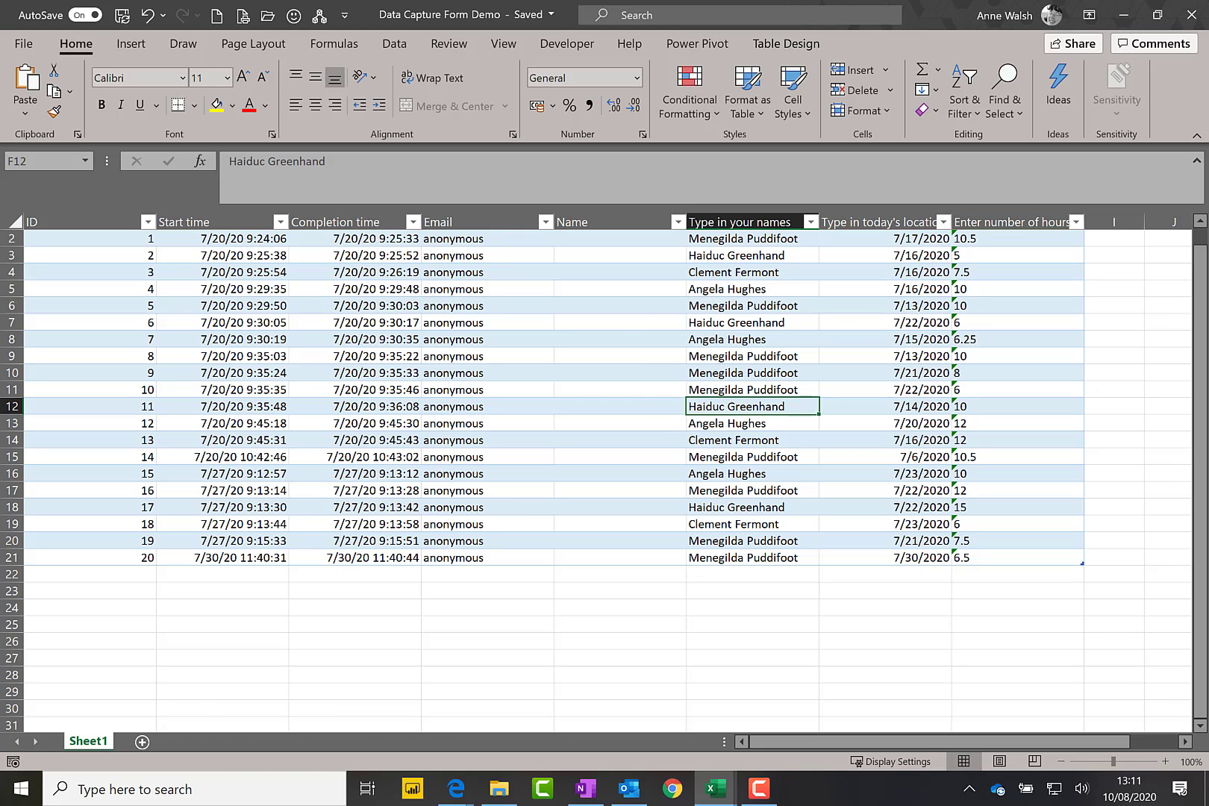
# - Leave the Excel workbook for the Data Capture Form in the browser and open Power Automate from the Office 365 apps
pyautogui.click(1124, 15)
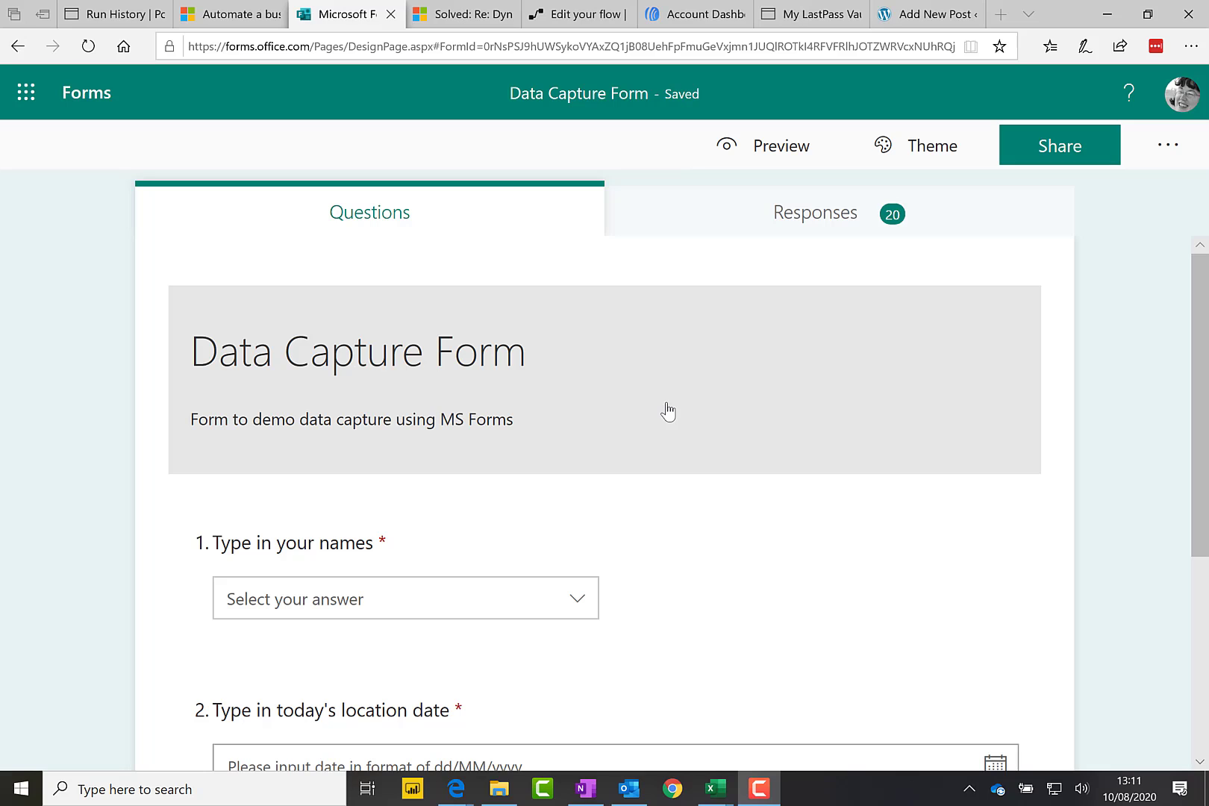
pyautogui.click(26, 93)
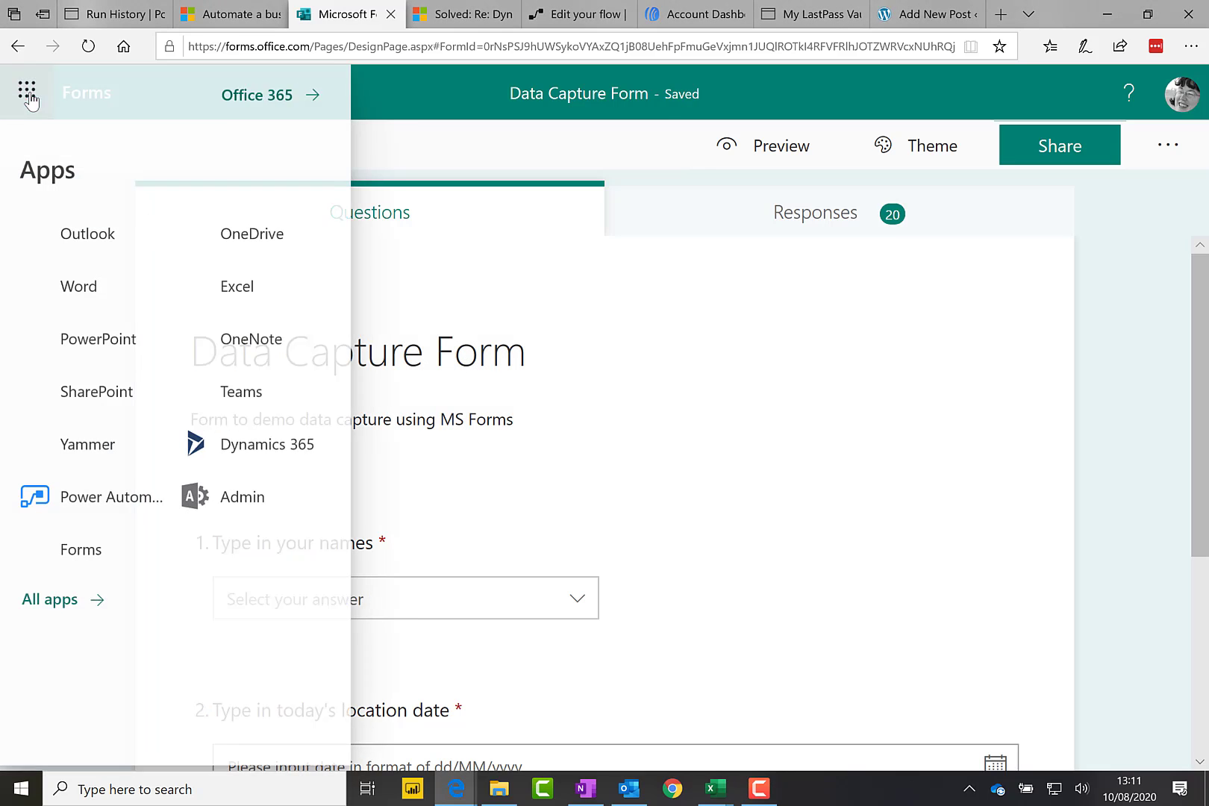
pyautogui.click(112, 510)
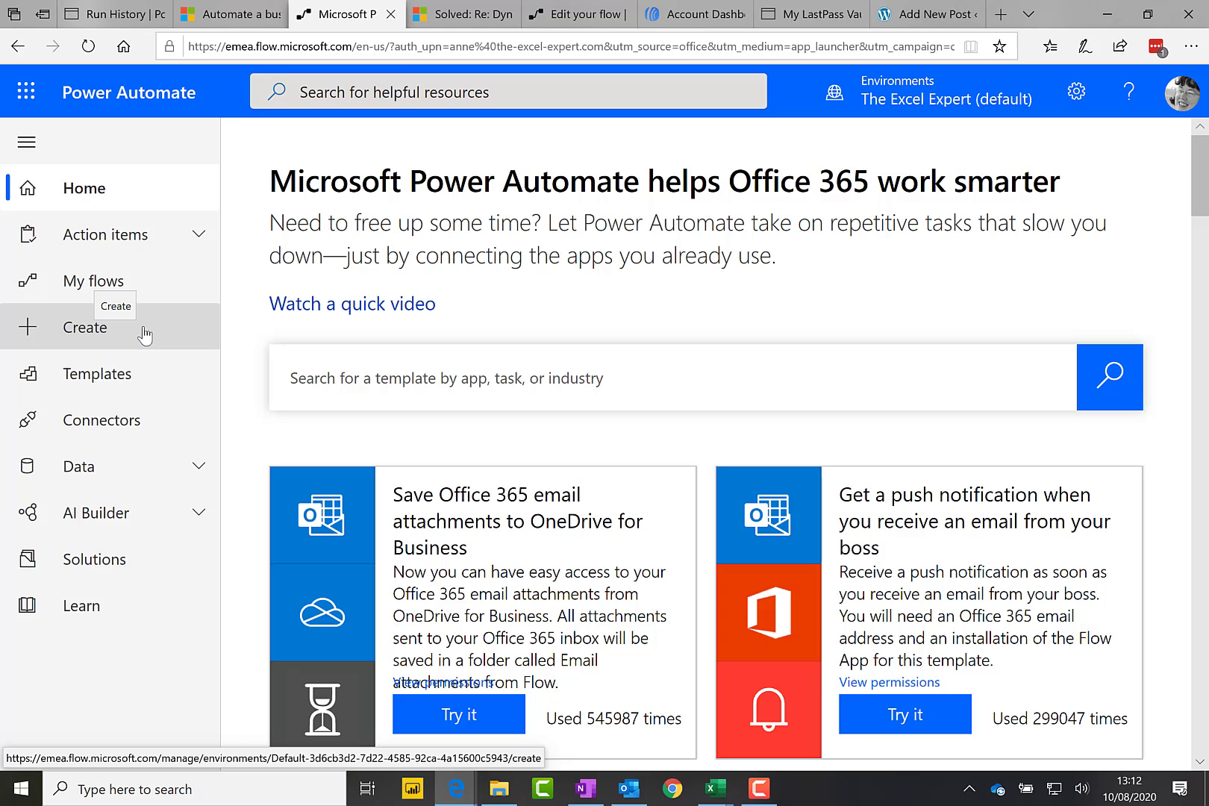
# - Create an automated flow named TimesheetFlow, triggered when a new Microsoft Forms response is submitted to Data Capture Form
pyautogui.click(145, 336)
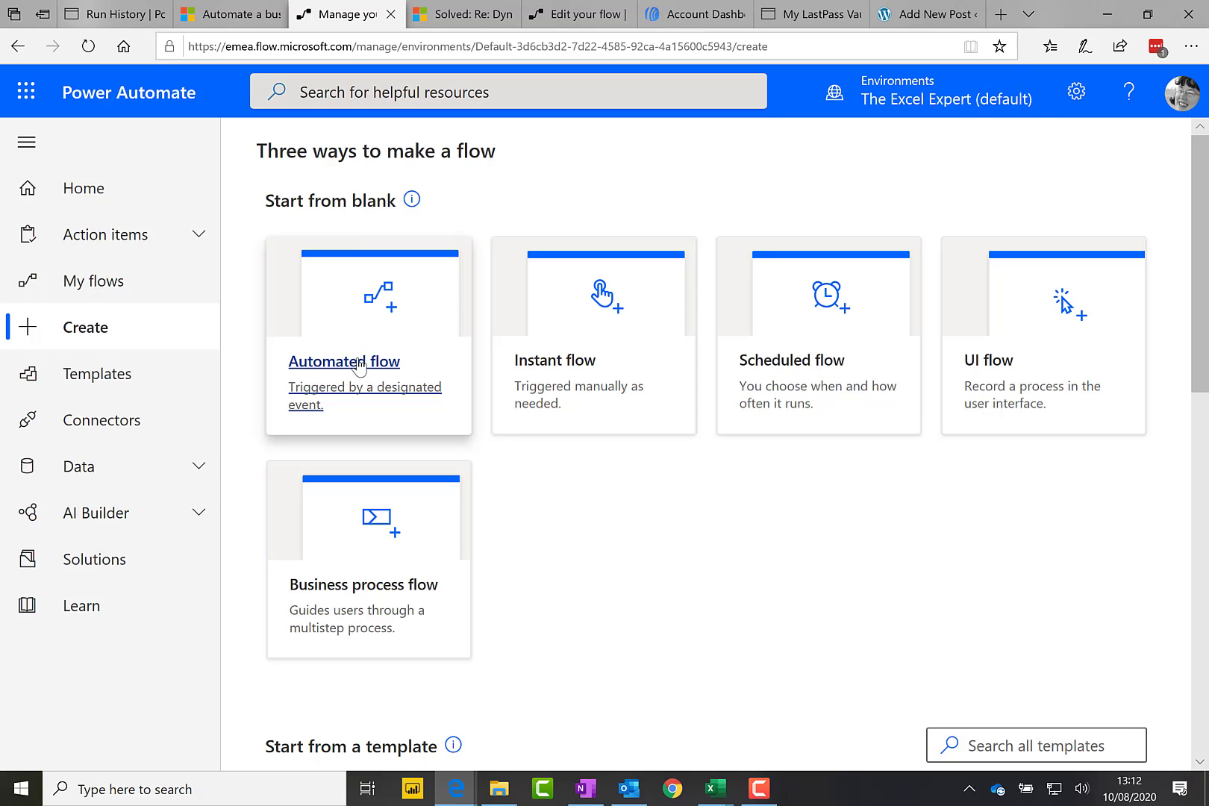
pyautogui.click(359, 364)
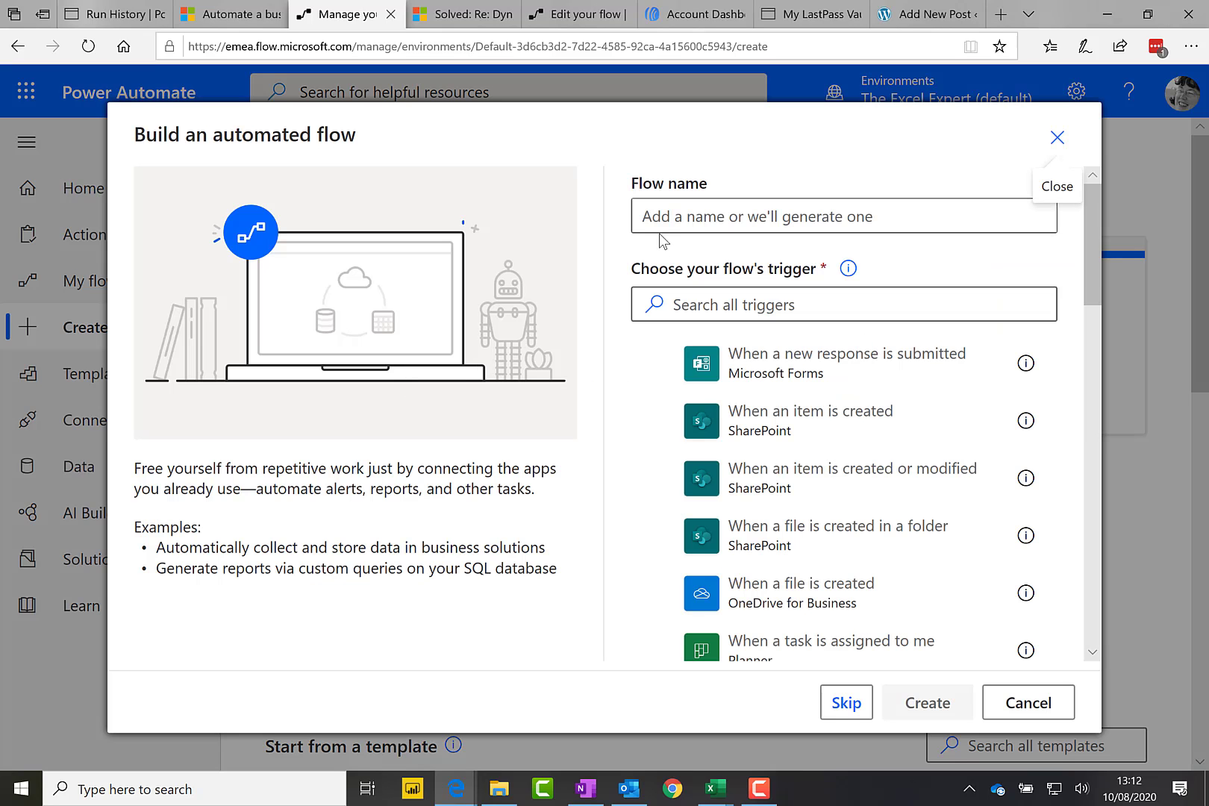
pyautogui.click(683, 216)
pyautogui.write('Ti')
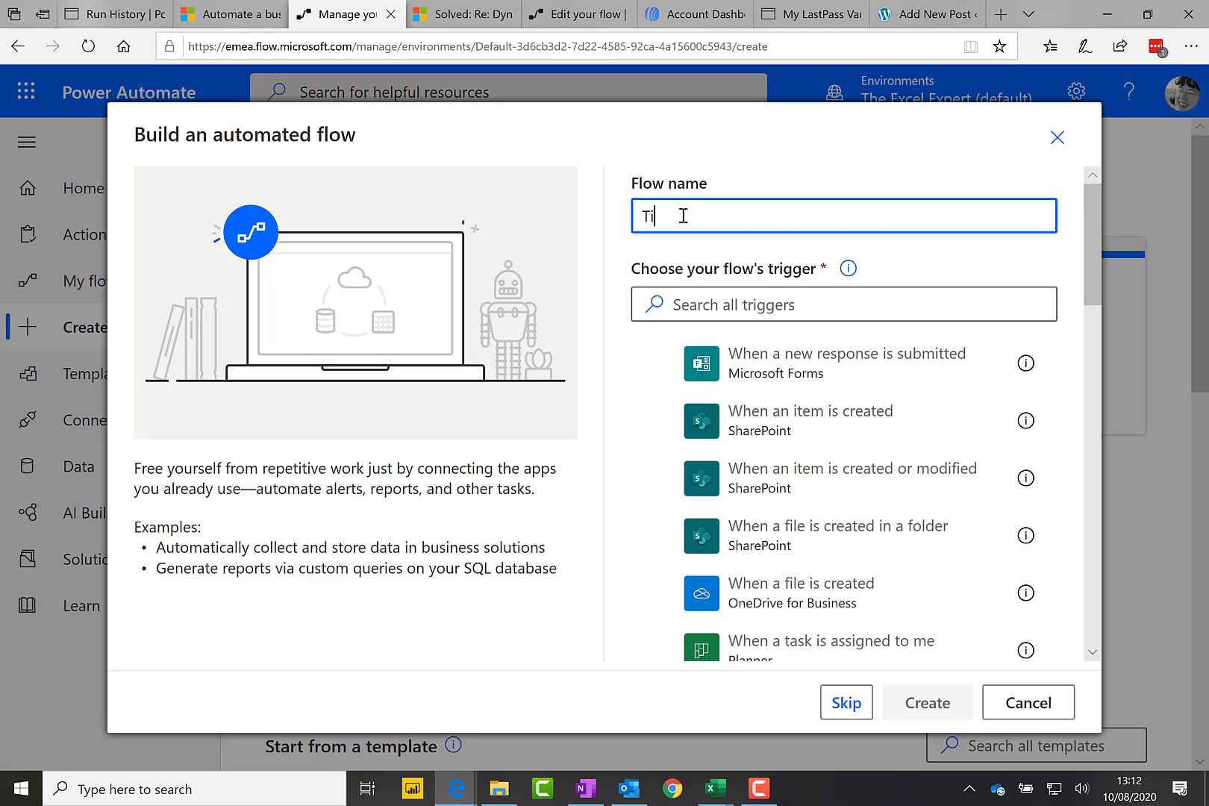
pyautogui.write('mesheetFlow')
pyautogui.click(784, 371)
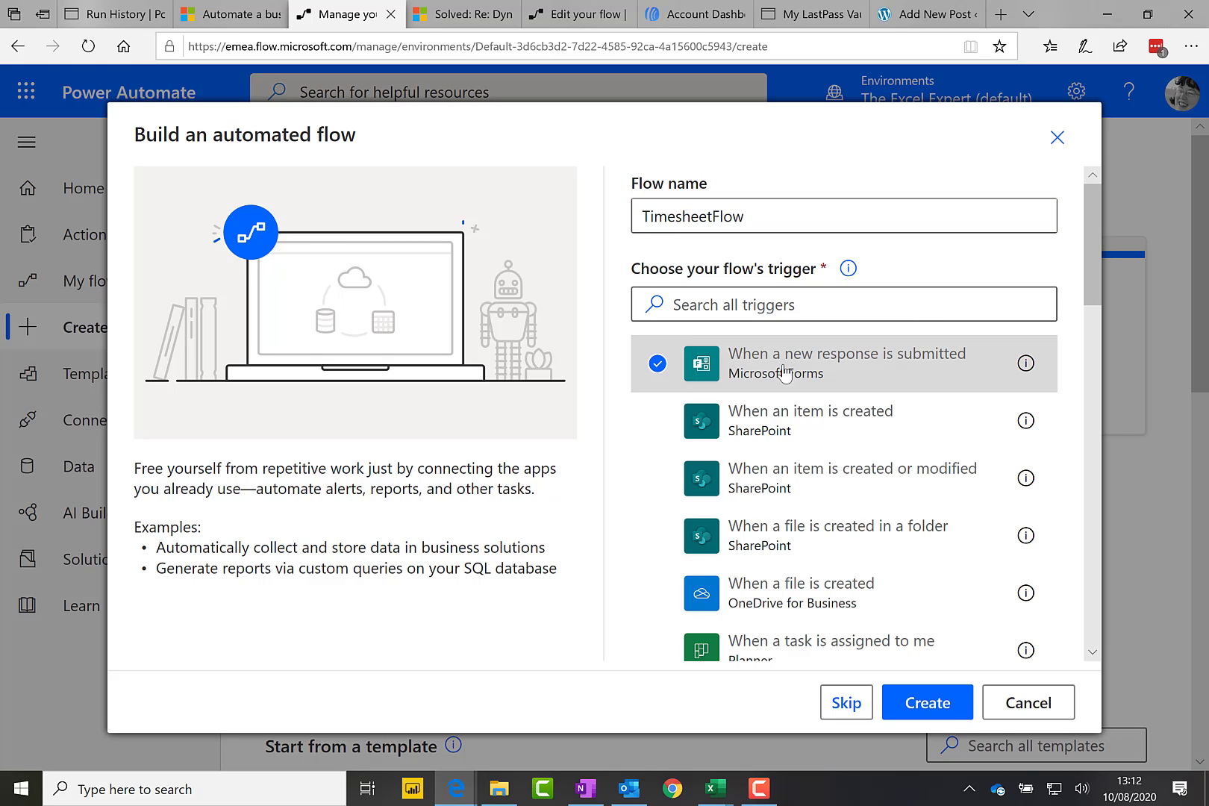
pyautogui.click(933, 707)
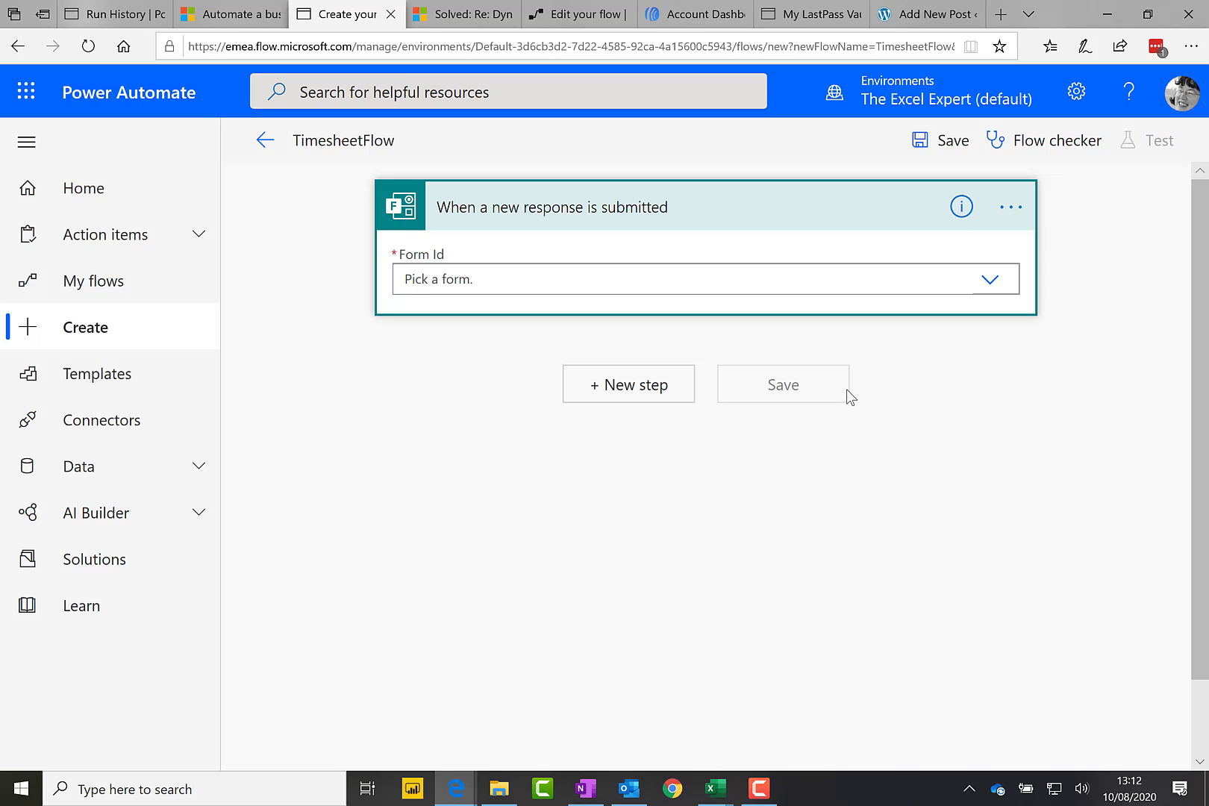
pyautogui.click(990, 280)
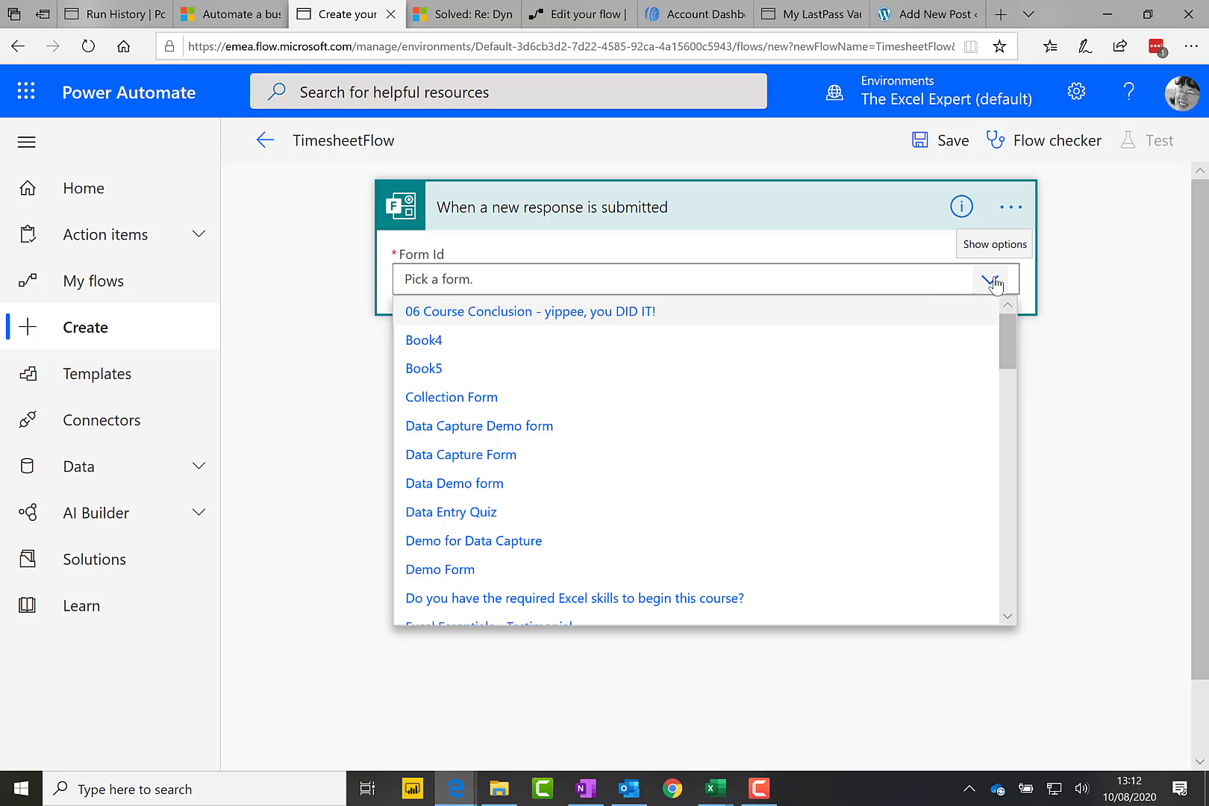
pyautogui.click(506, 457)
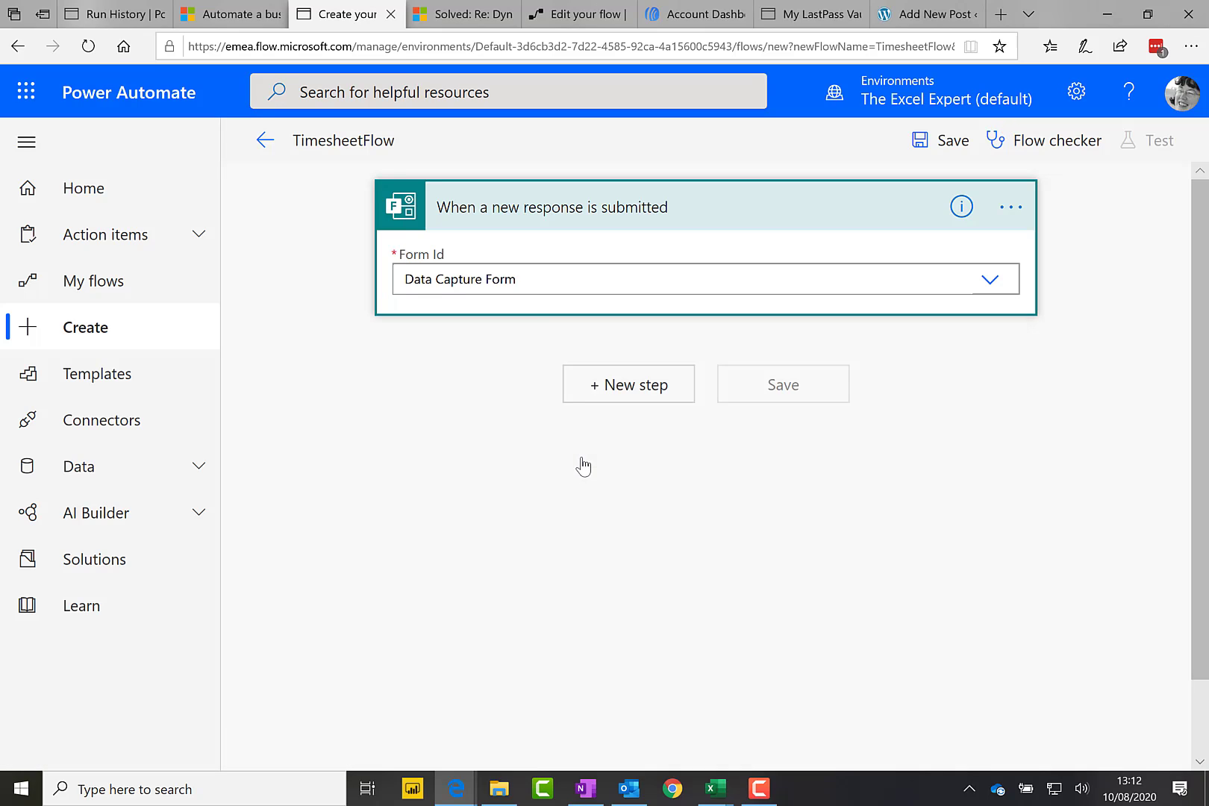
# - Add the Microsoft Forms action Get response details as the step following the trigger
pyautogui.click(629, 386)
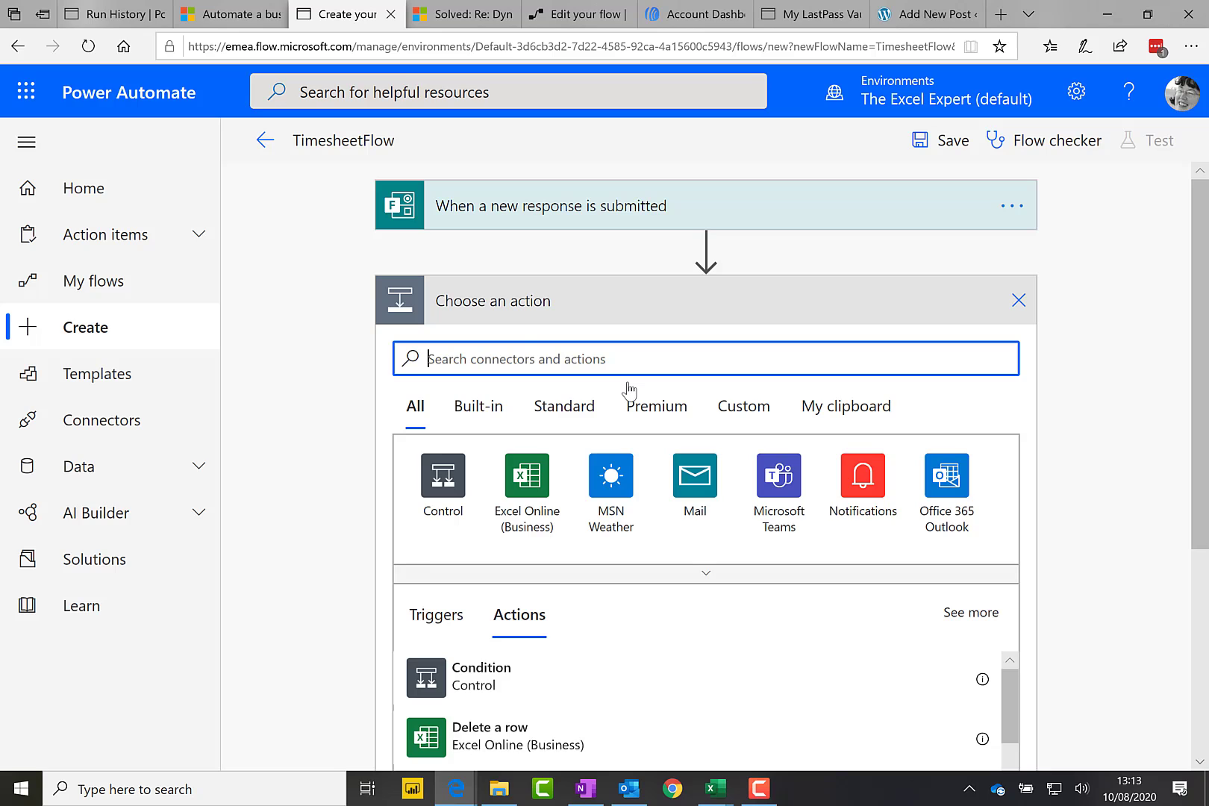
pyautogui.write('Get ')
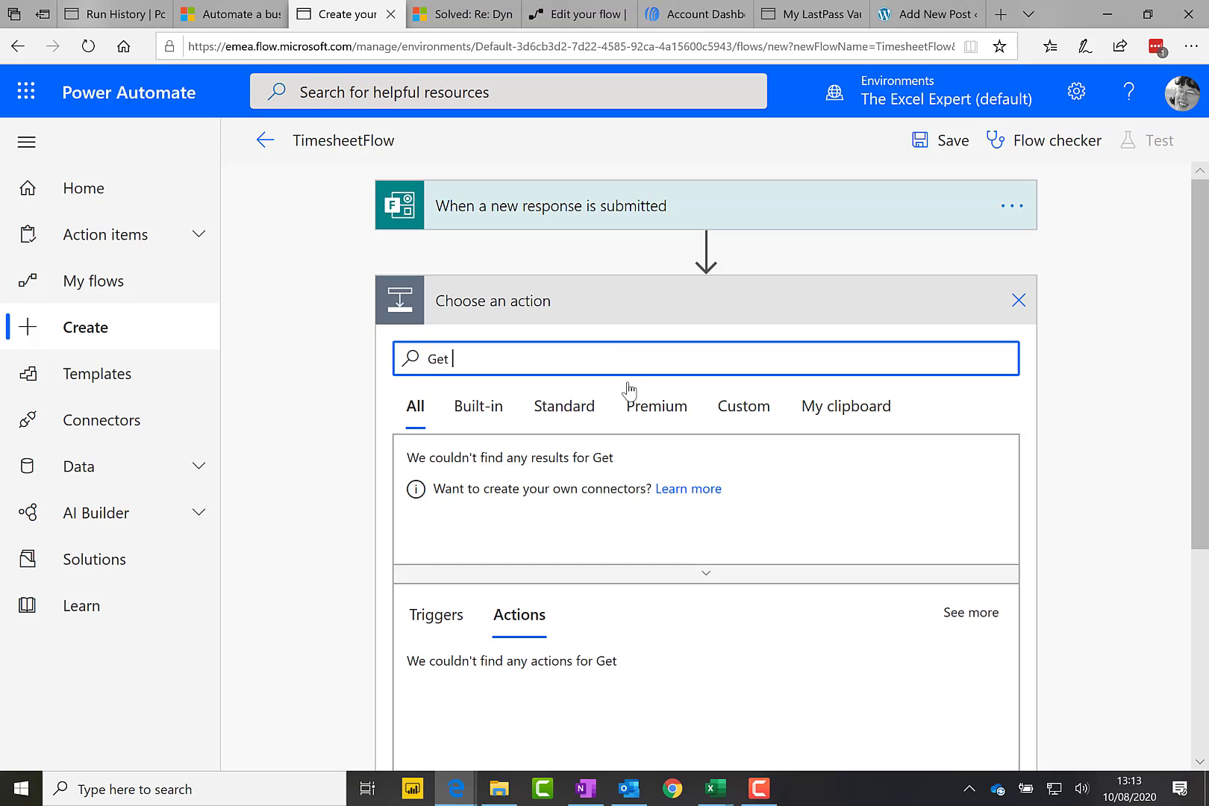
pyautogui.write('resons')
pyautogui.press('BackSpace')
pyautogui.press('BackSpace')
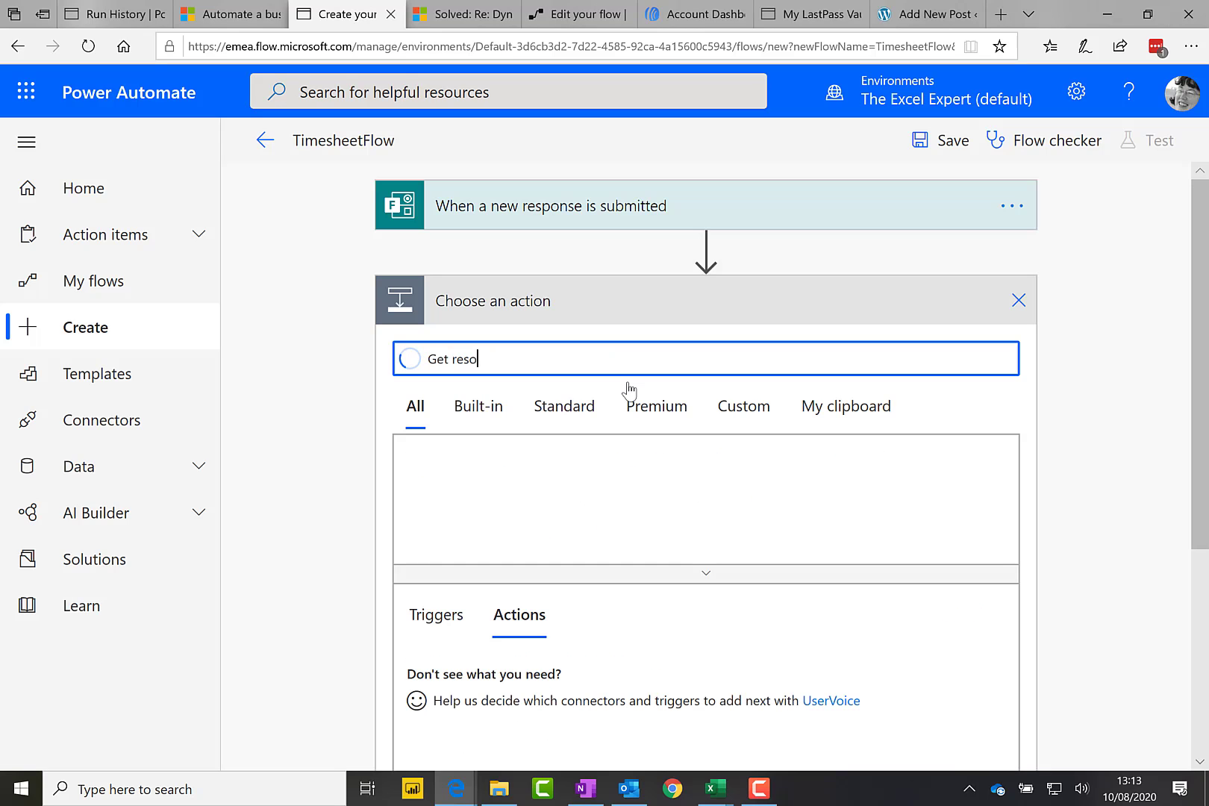
pyautogui.press('BackSpace')
pyautogui.write('ponse')
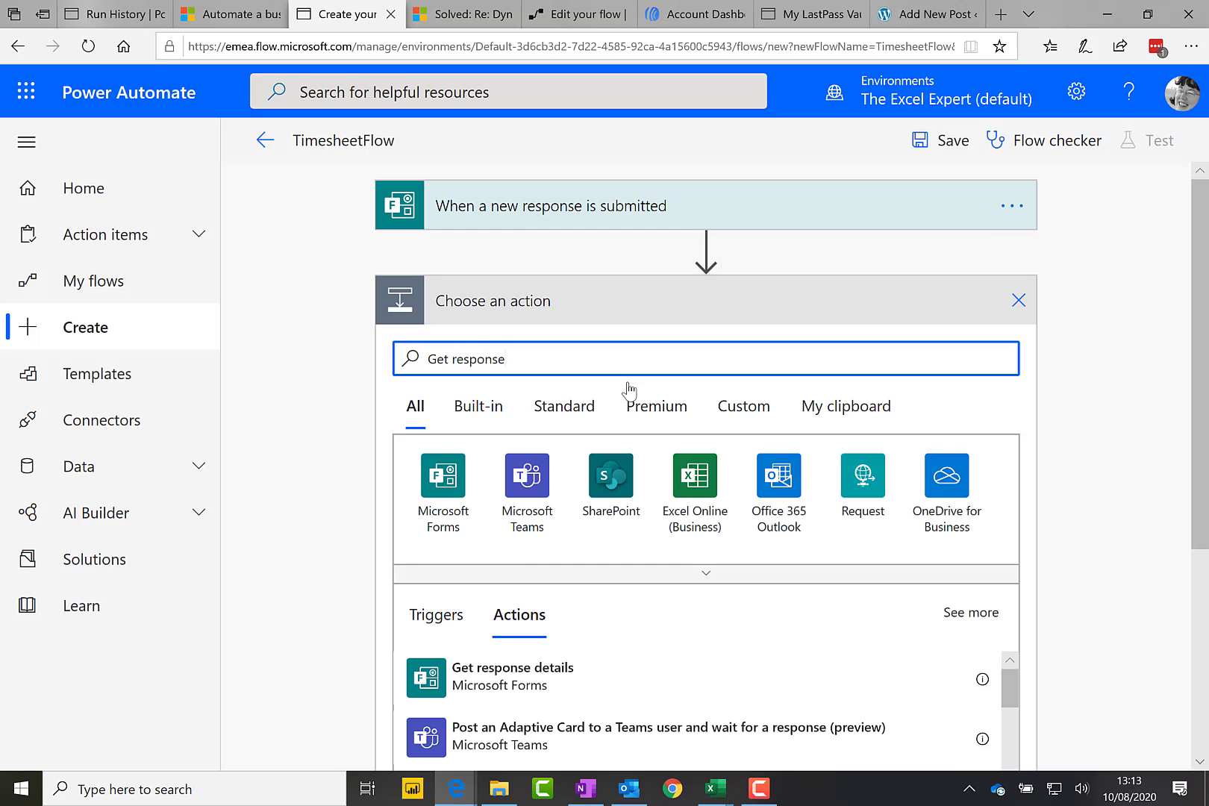
pyautogui.click(566, 676)
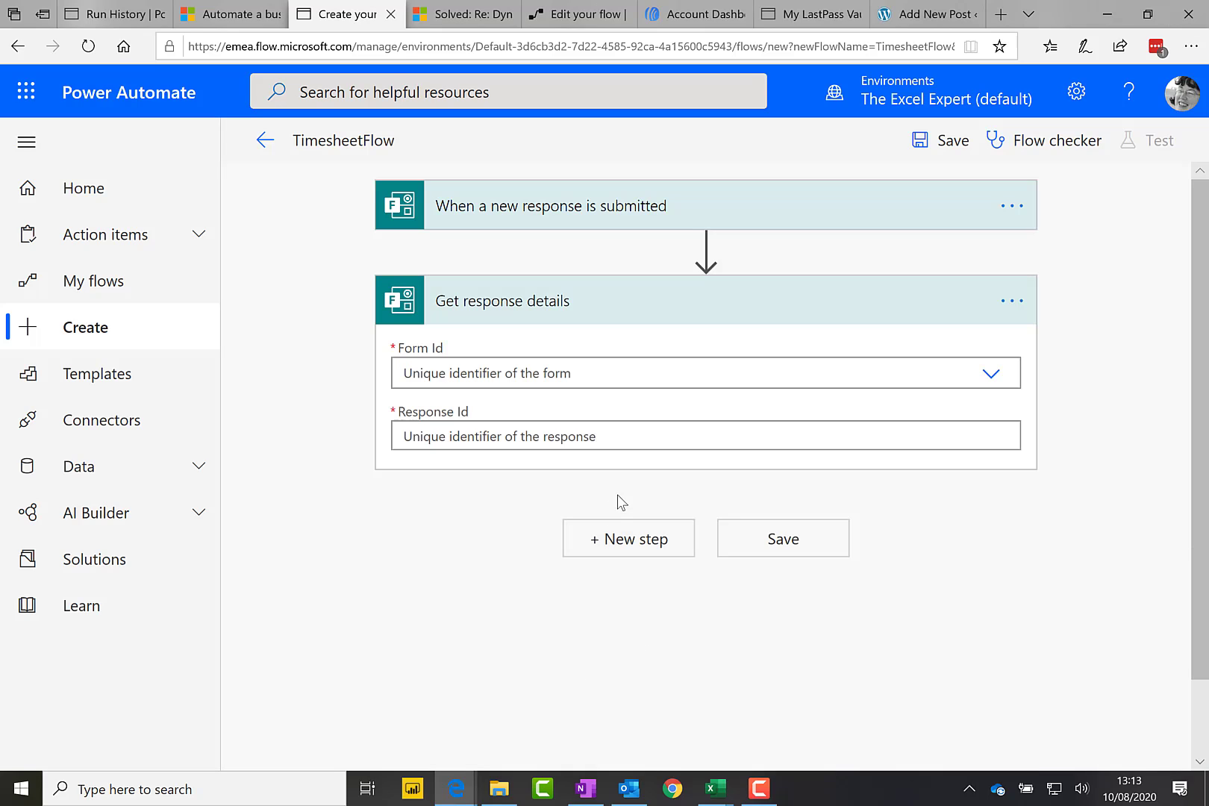
# - In Get response details, set the form to Data Capture Form and the response identifier to the trigger's Response Id
pyautogui.click(1001, 379)
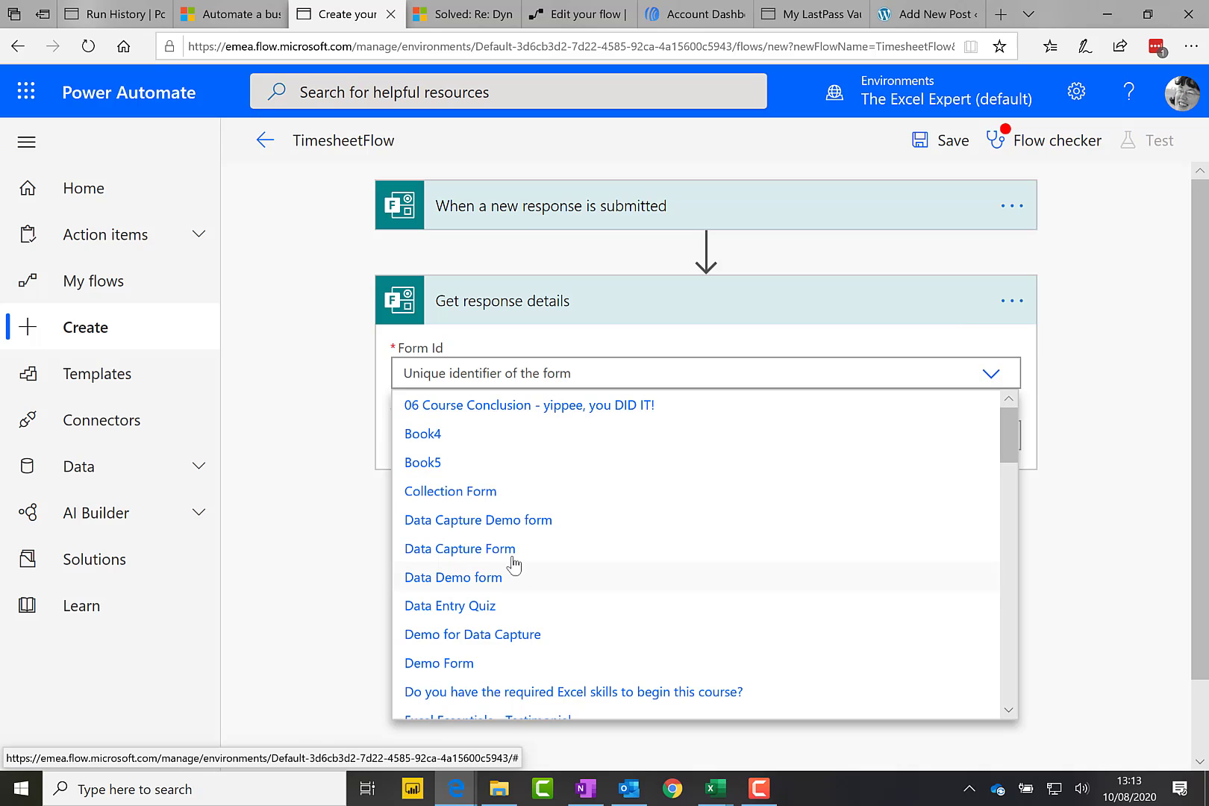
pyautogui.click(513, 551)
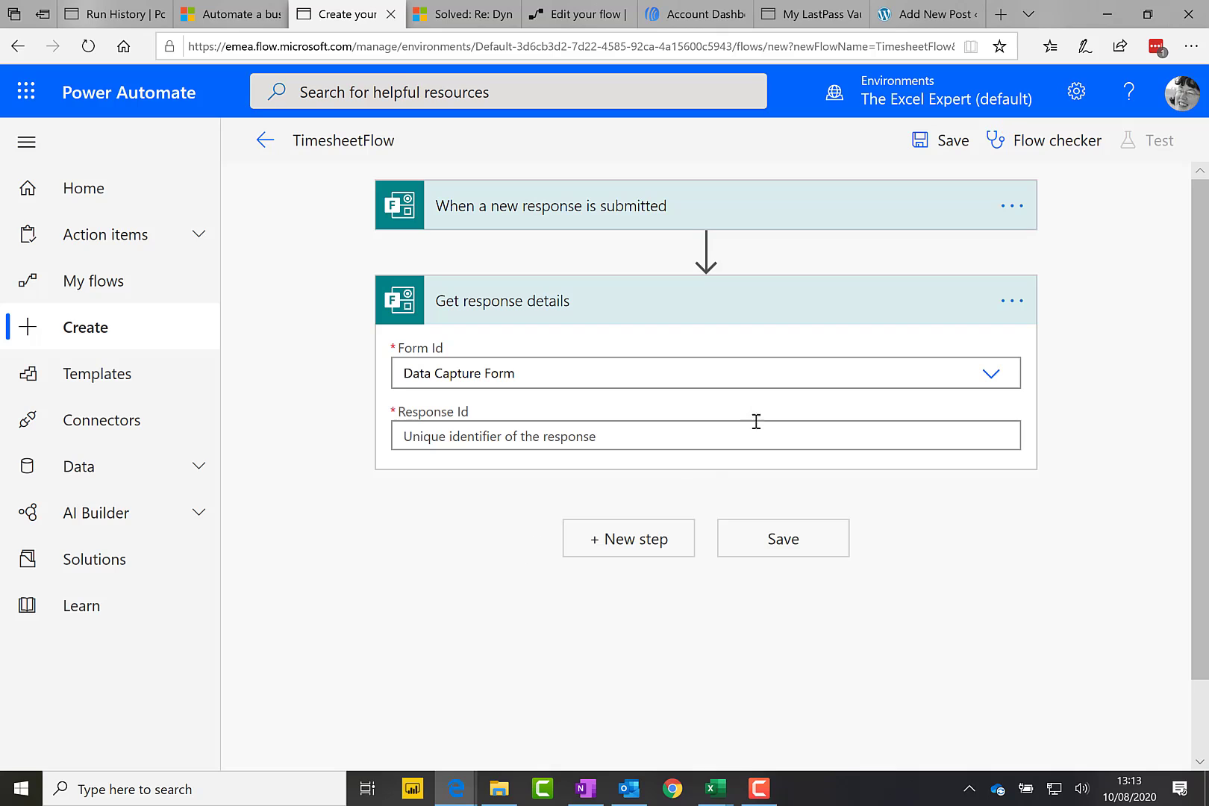
pyautogui.click(1005, 440)
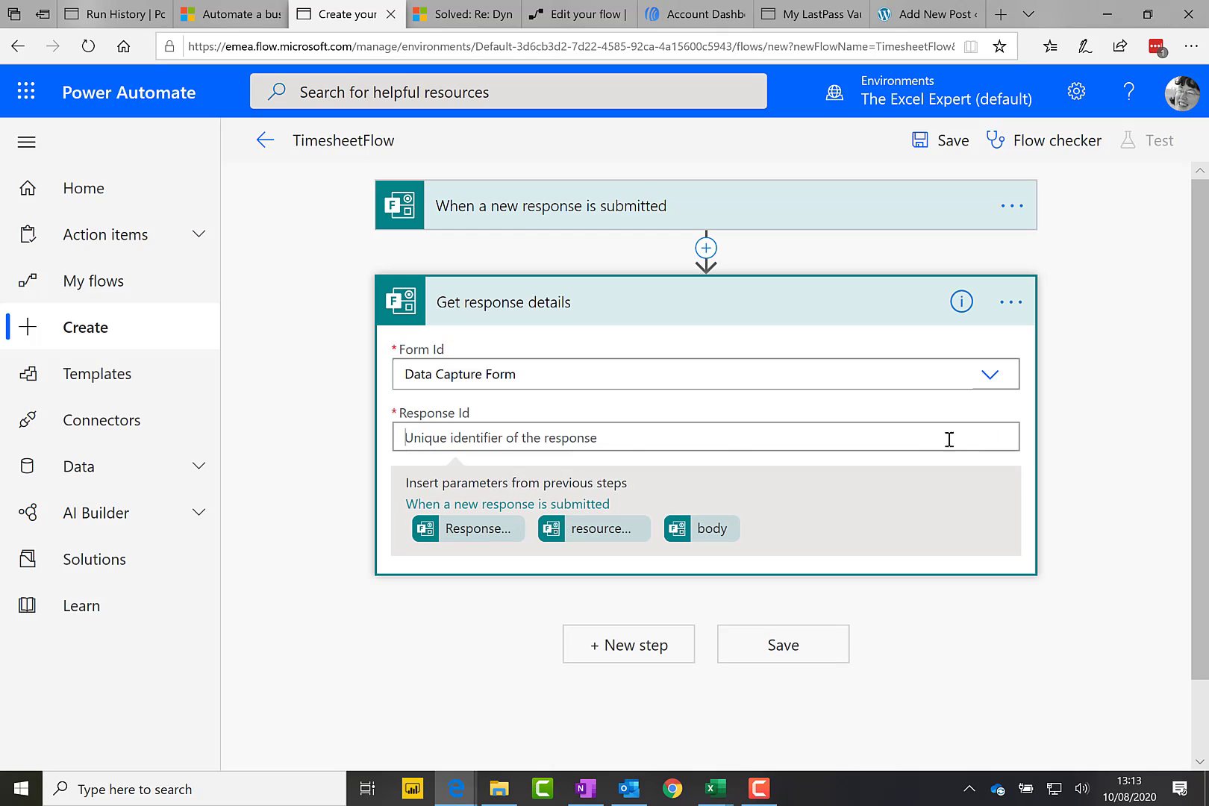
pyautogui.click(472, 530)
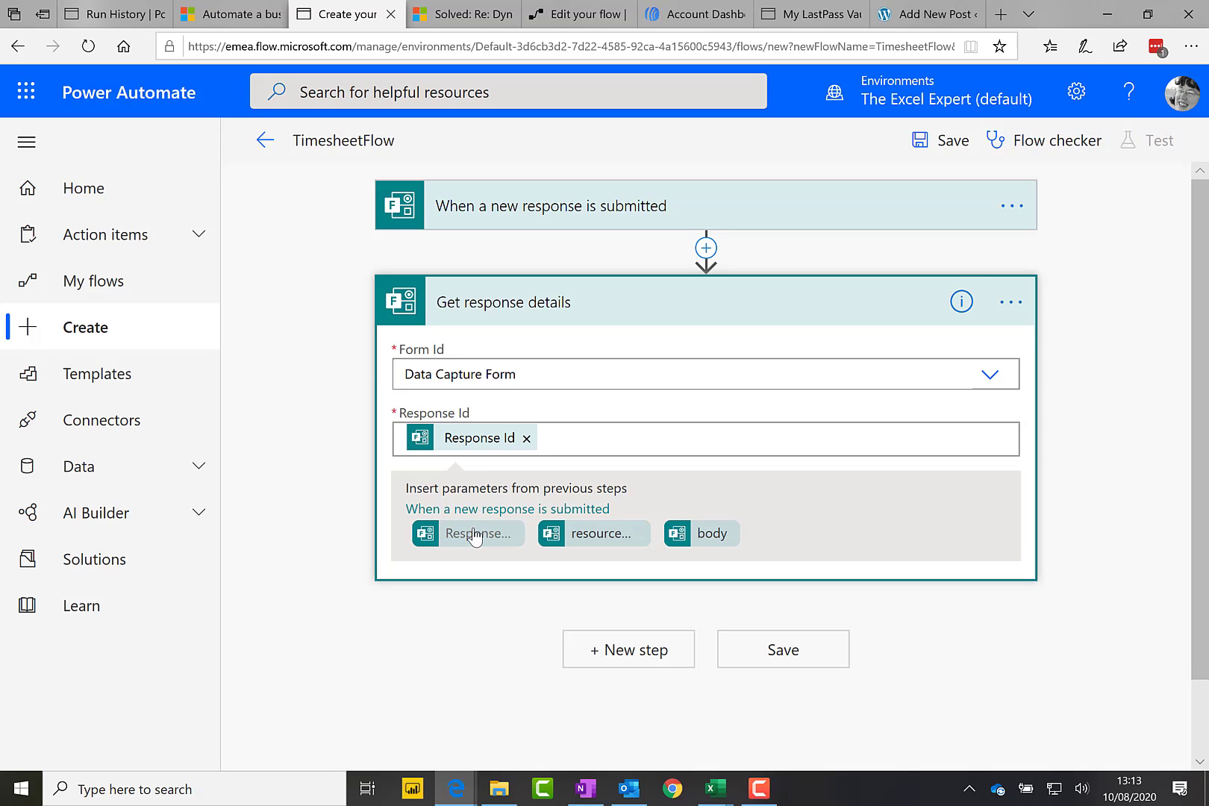
# - Add the Excel Online (Business) action Add a row into a table below Get response details
pyautogui.click(642, 651)
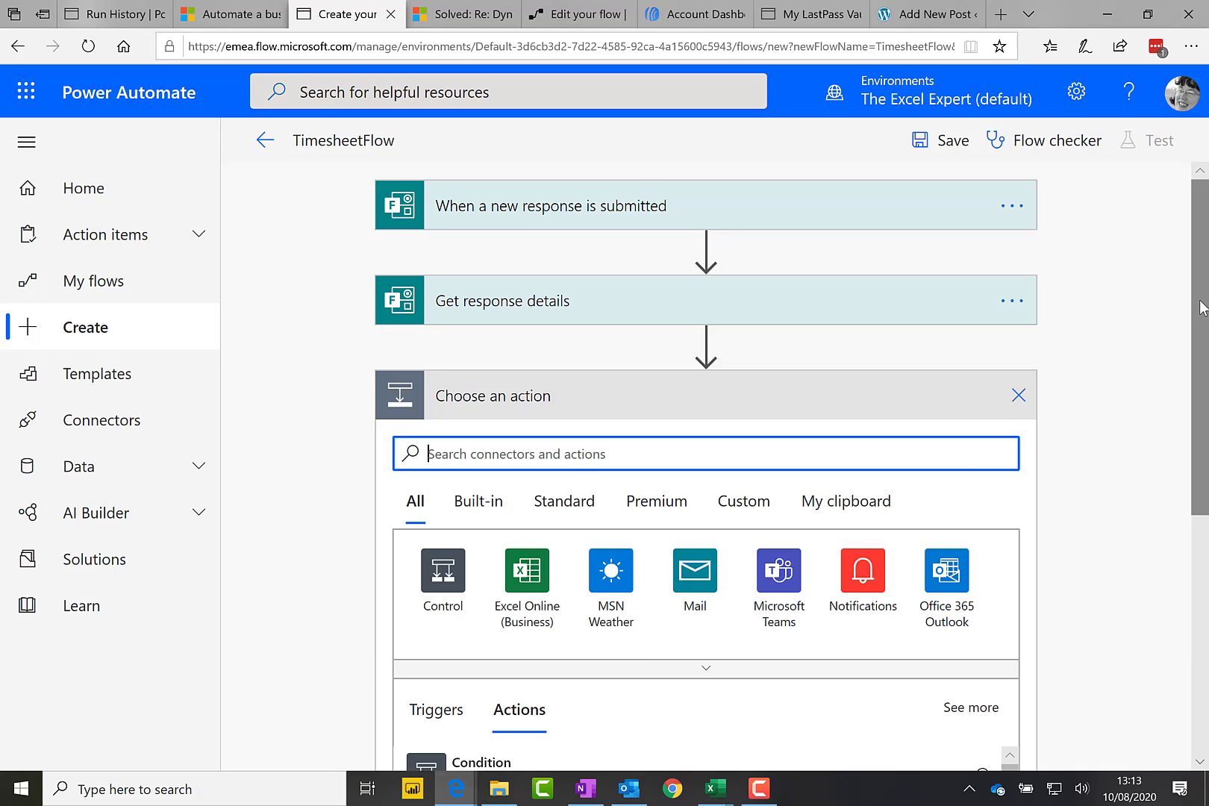
pyautogui.moveTo(1199, 328); pyautogui.dragTo(1174, 405)
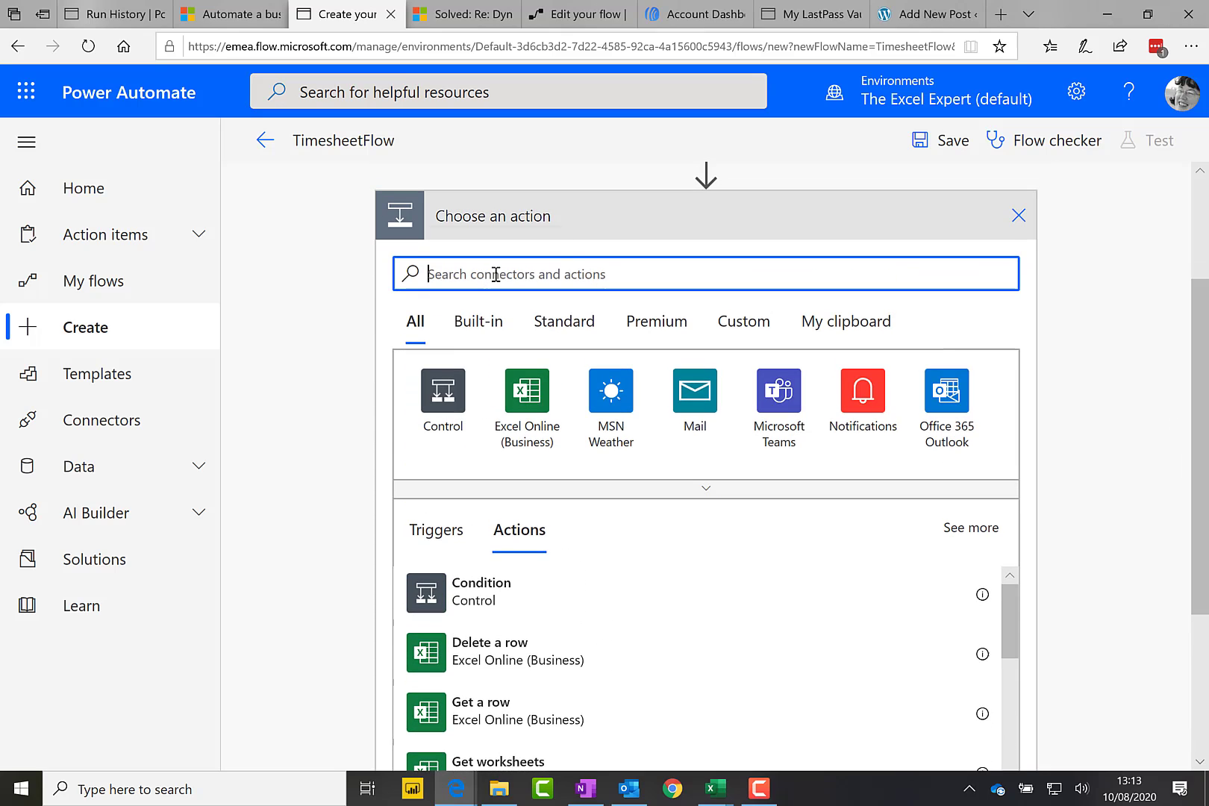
pyautogui.write('add new')
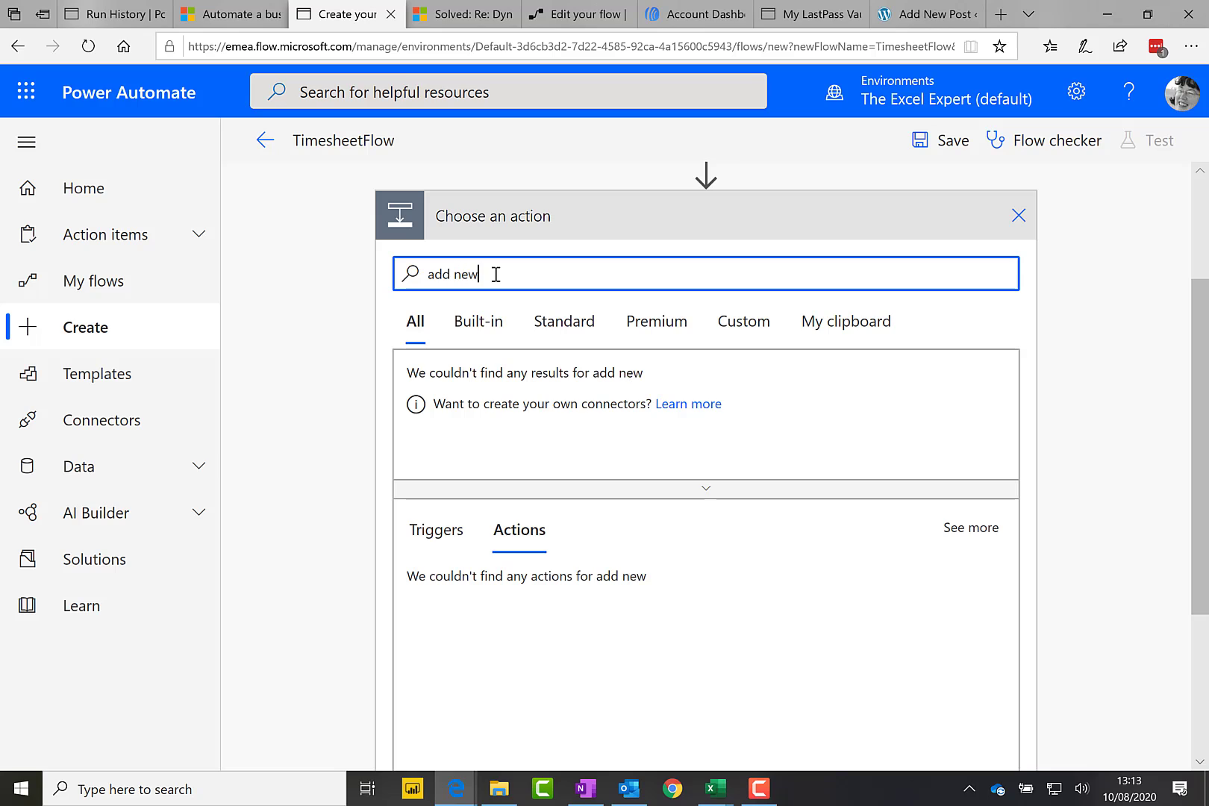
pyautogui.write(' row')
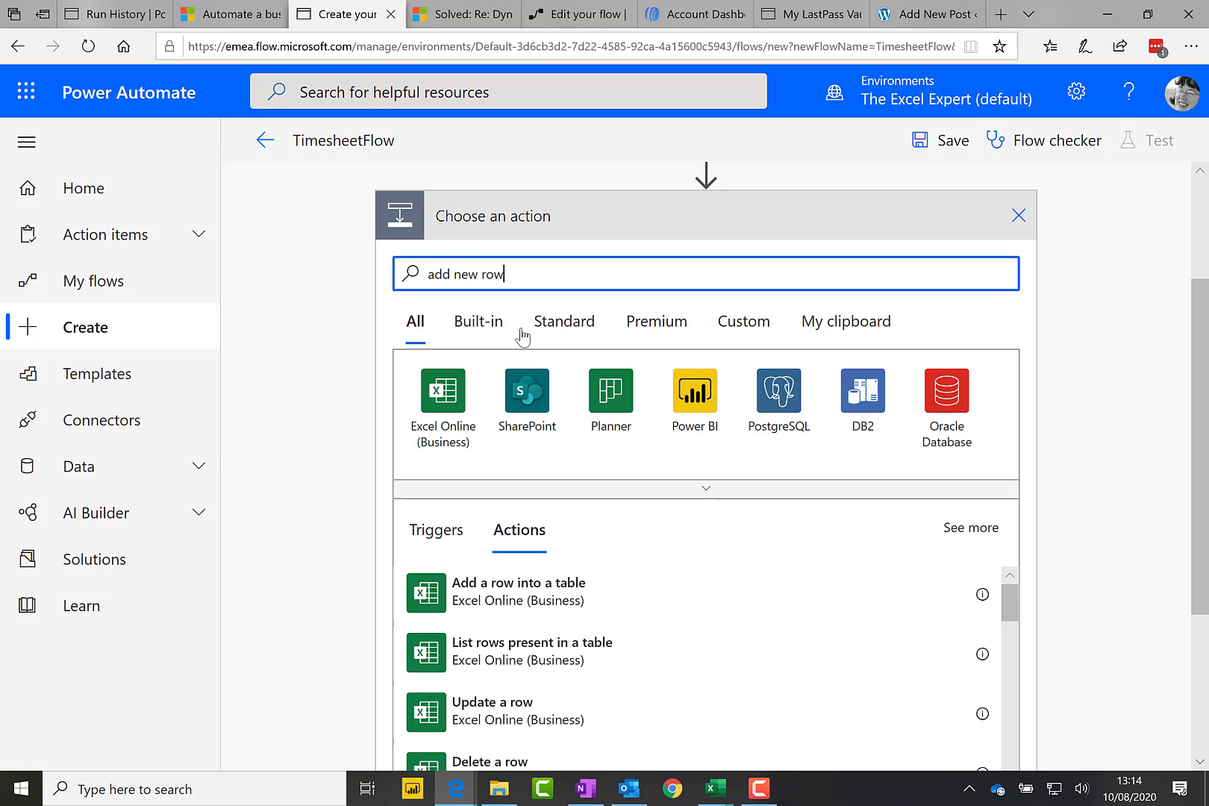
pyautogui.click(555, 590)
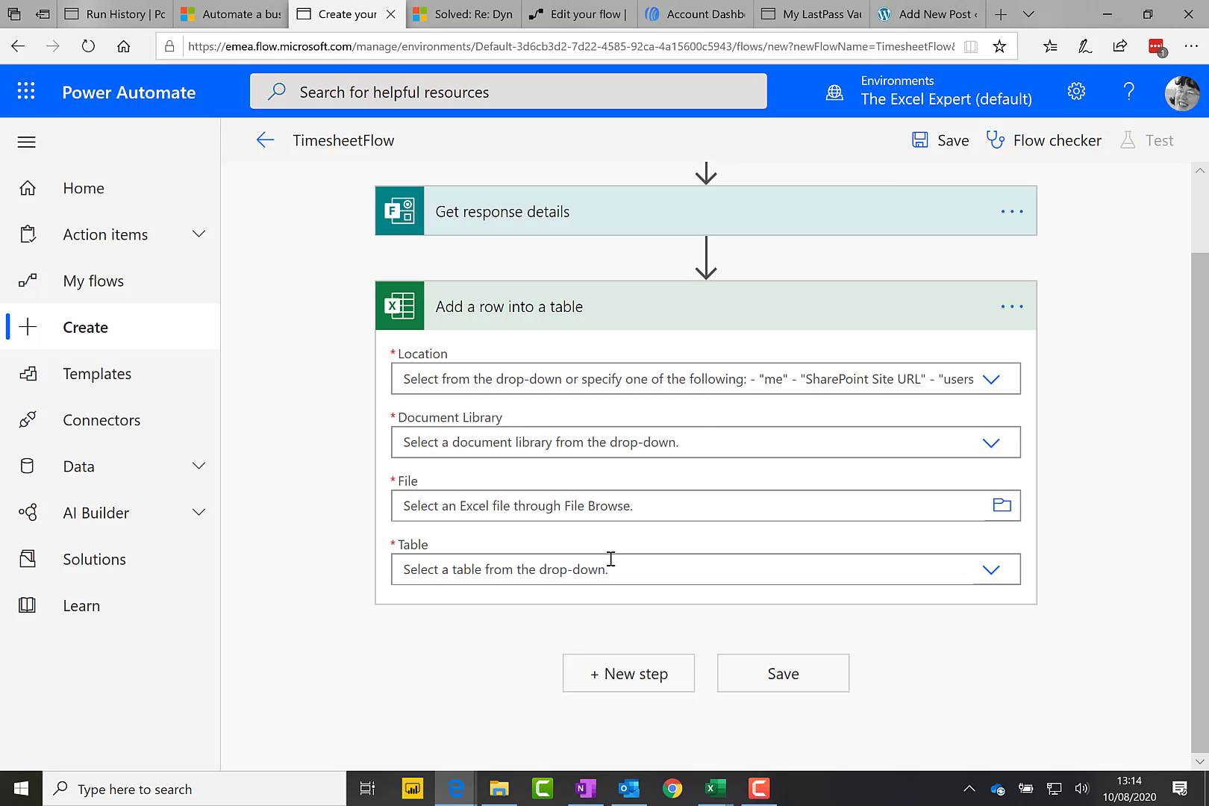
# - Point the add-row action to OneDrive for Business, library OneDrive, file /Website/Data Capture Form Demo.xlsx and table Answers
pyautogui.click(700, 379)
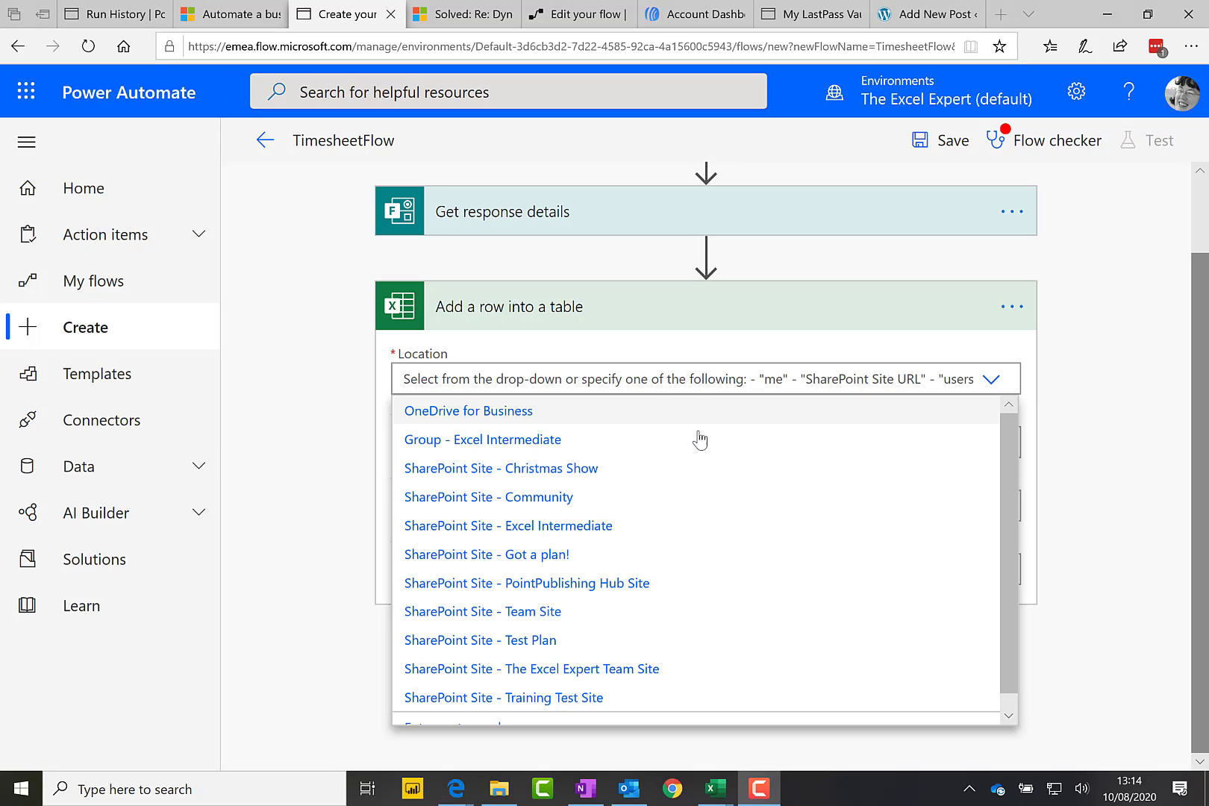
pyautogui.click(513, 412)
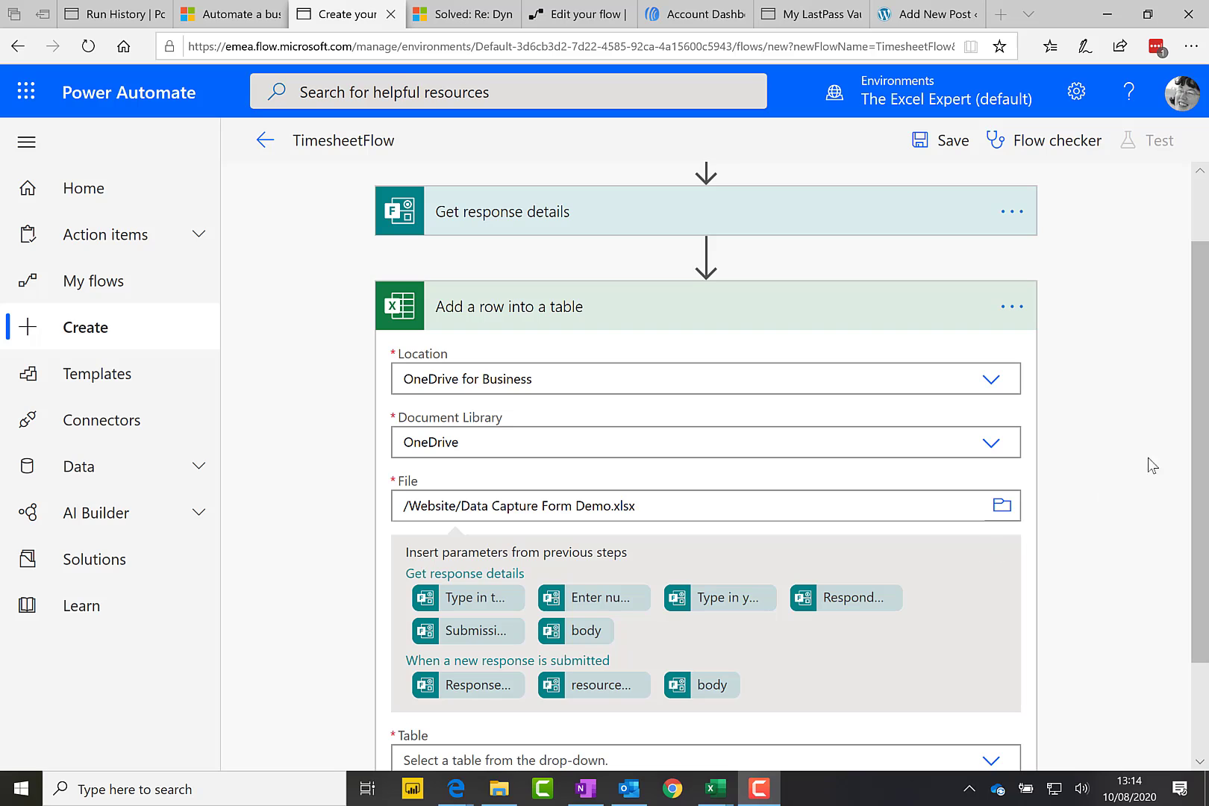
pyautogui.moveTo(1201, 438); pyautogui.dragTo(1201, 556)
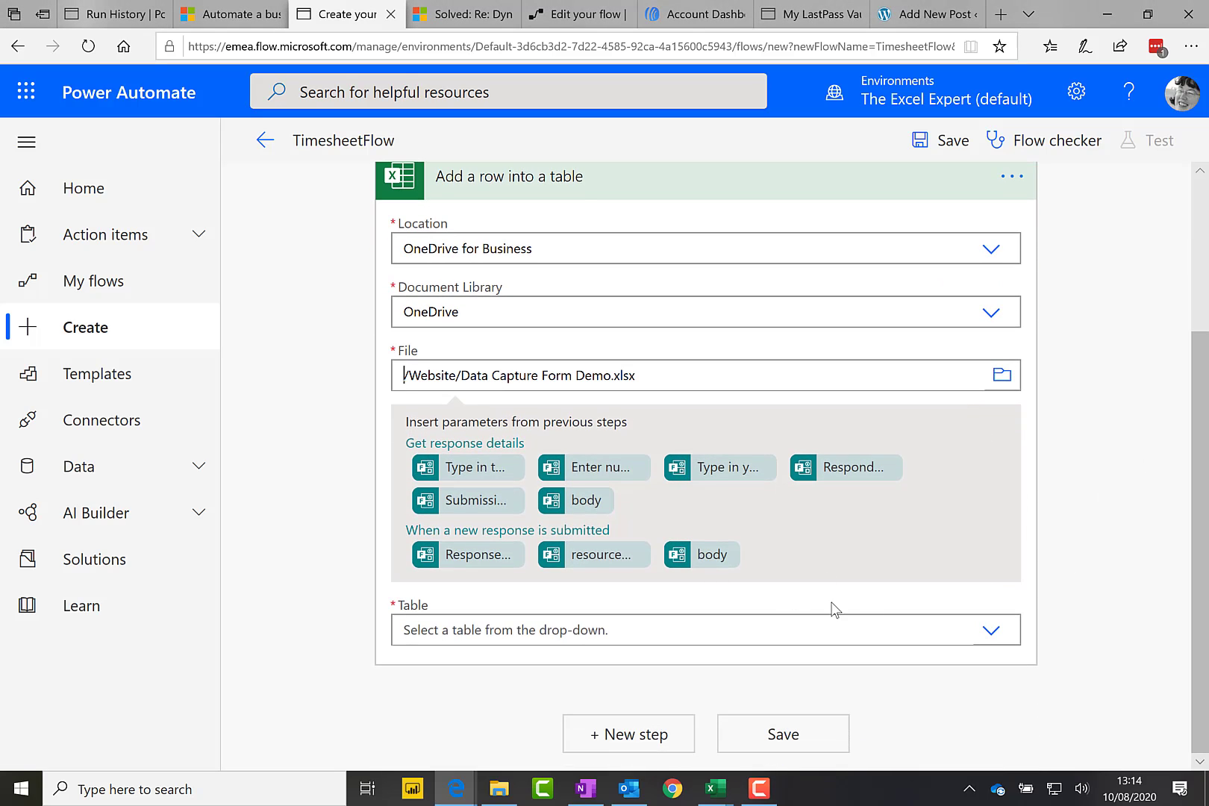
pyautogui.click(999, 636)
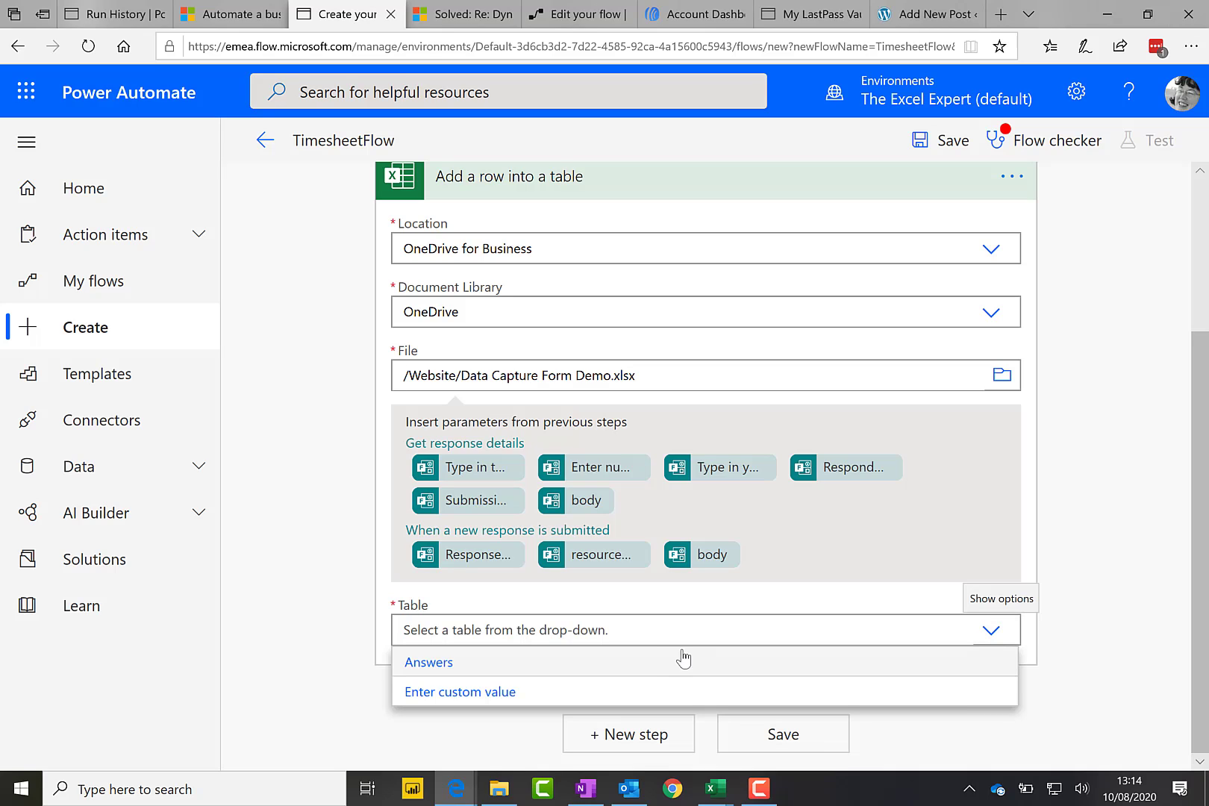
pyautogui.click(656, 670)
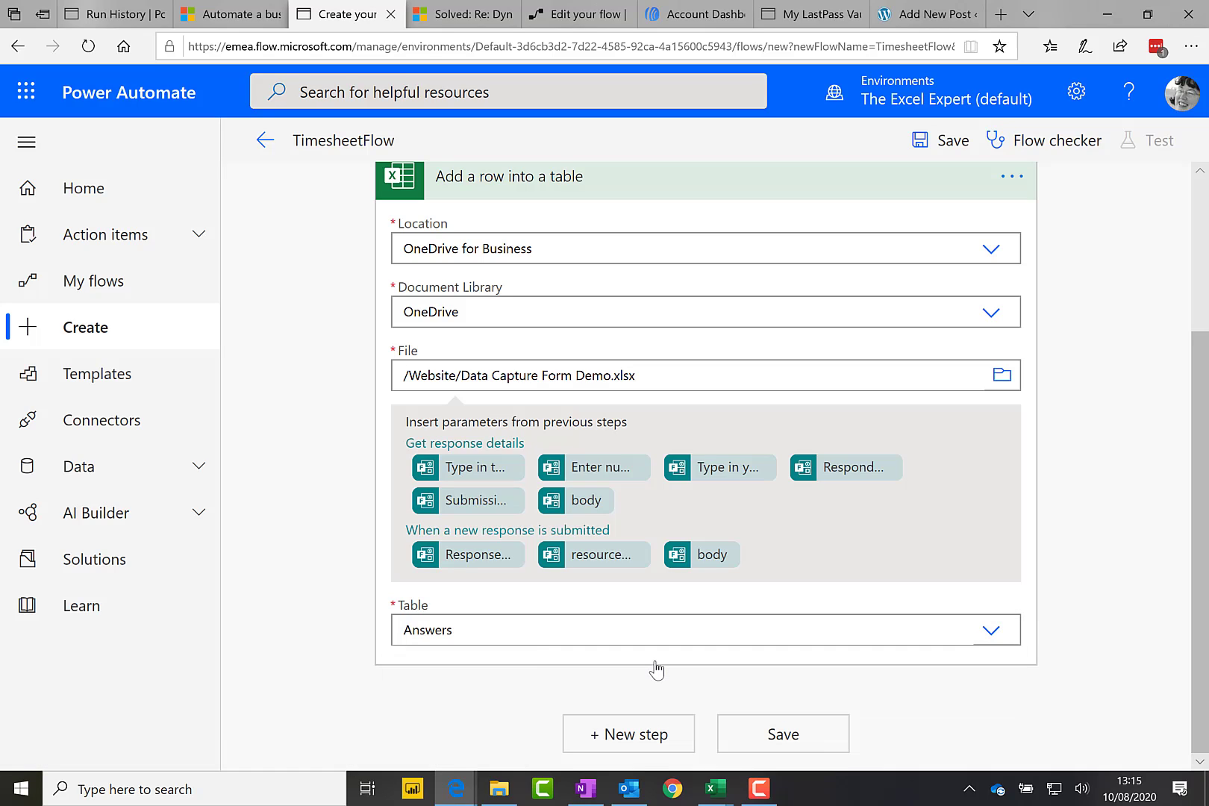
# - Switch to the Data Capture Form Demo workbook in Excel and check the name of its data table
pyautogui.moveTo(718, 791)
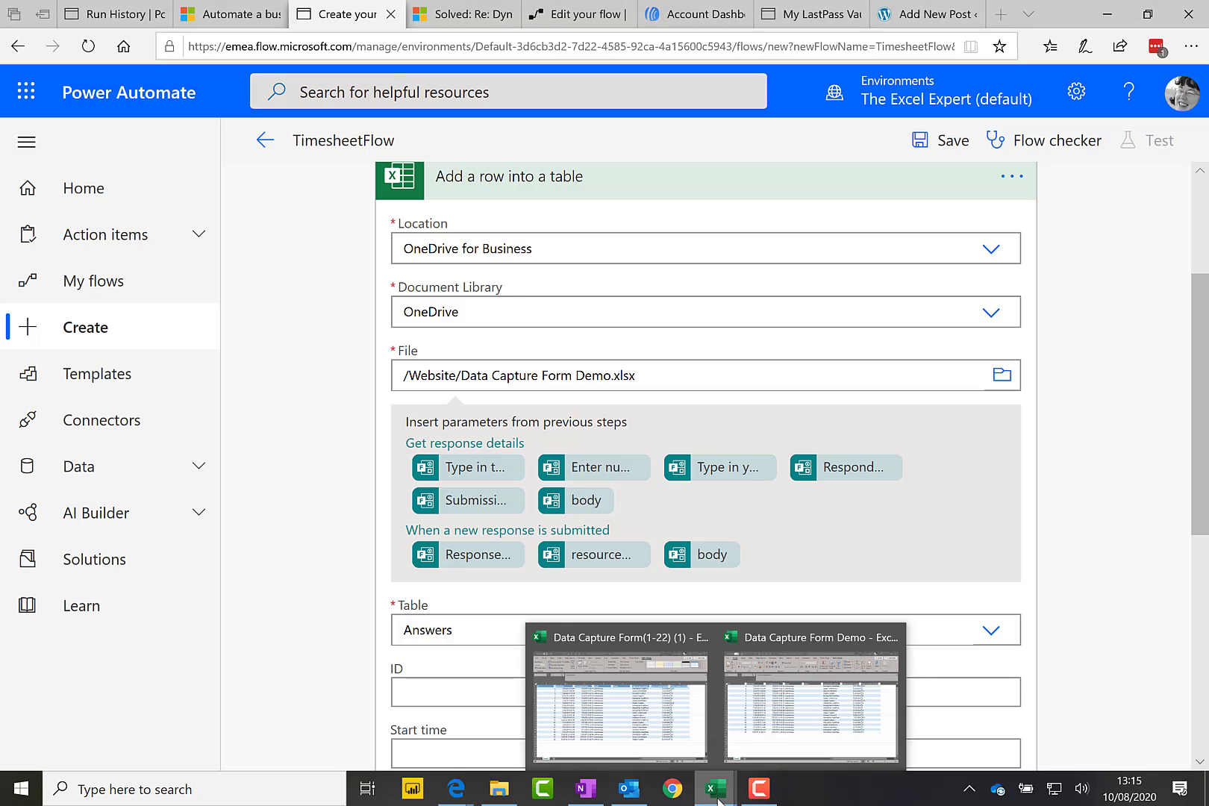
pyautogui.click(780, 702)
pyautogui.click(404, 258)
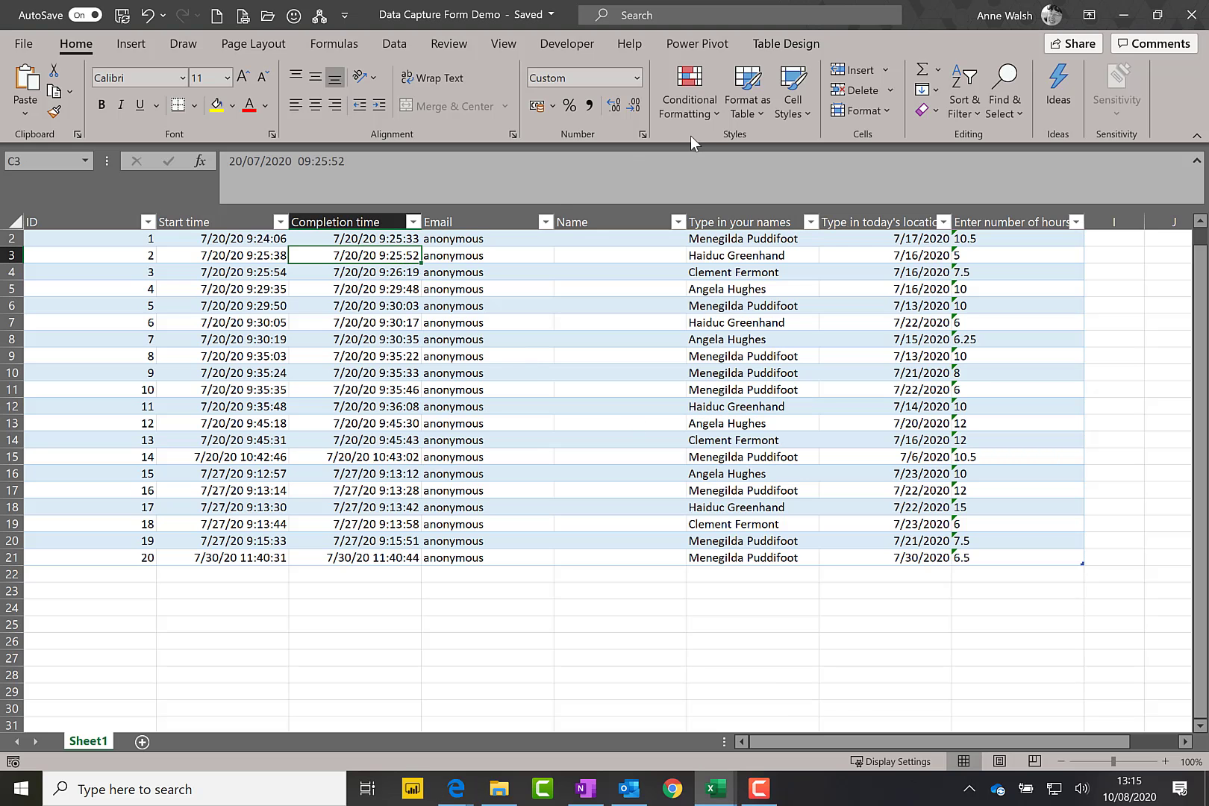
pyautogui.click(788, 45)
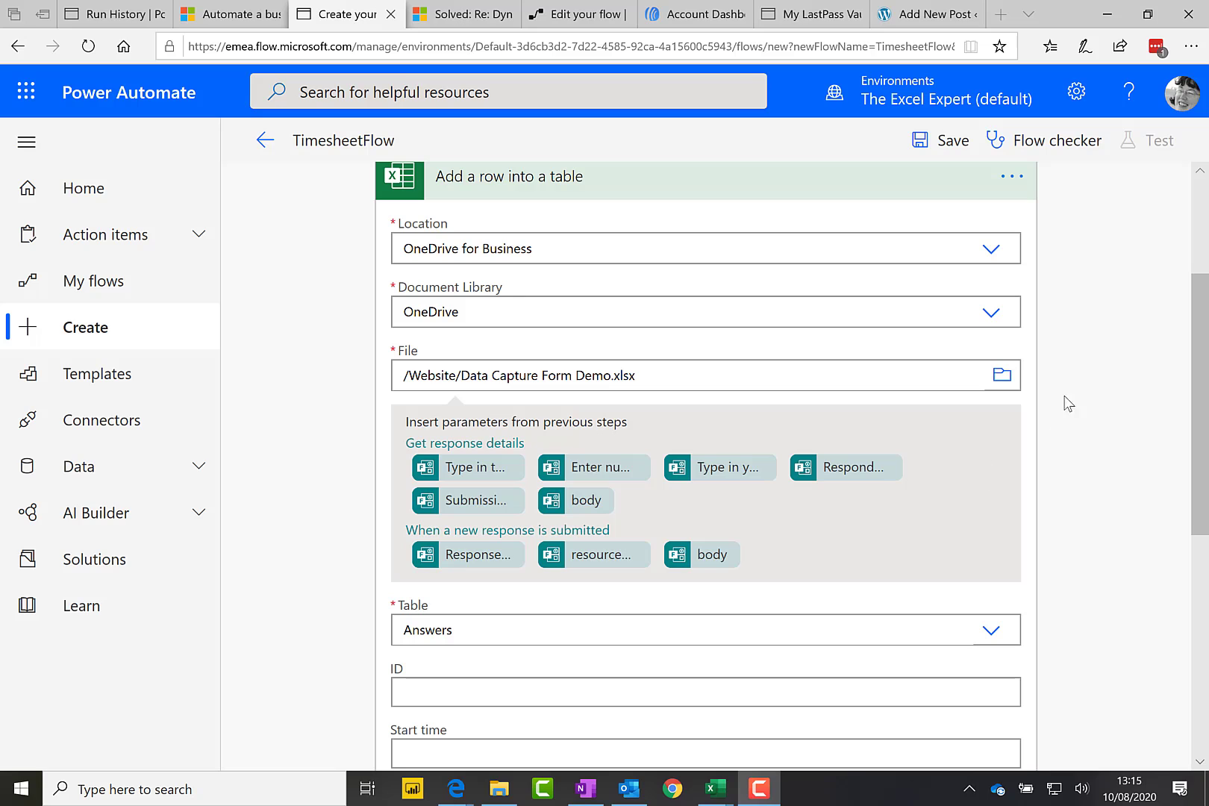
# - Back in Power Automate, map the add-row action's ID column to the trigger's Response Id
pyautogui.moveTo(1197, 359); pyautogui.dragTo(1197, 445)
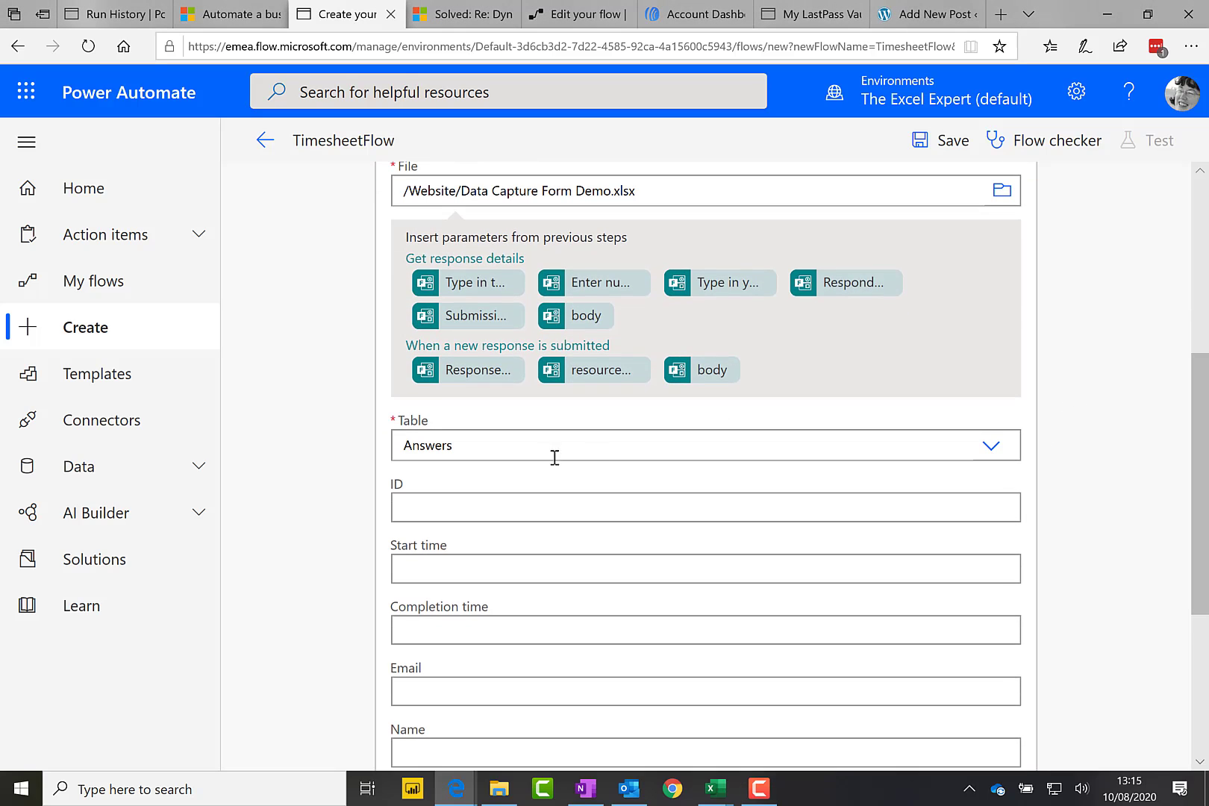
pyautogui.click(515, 502)
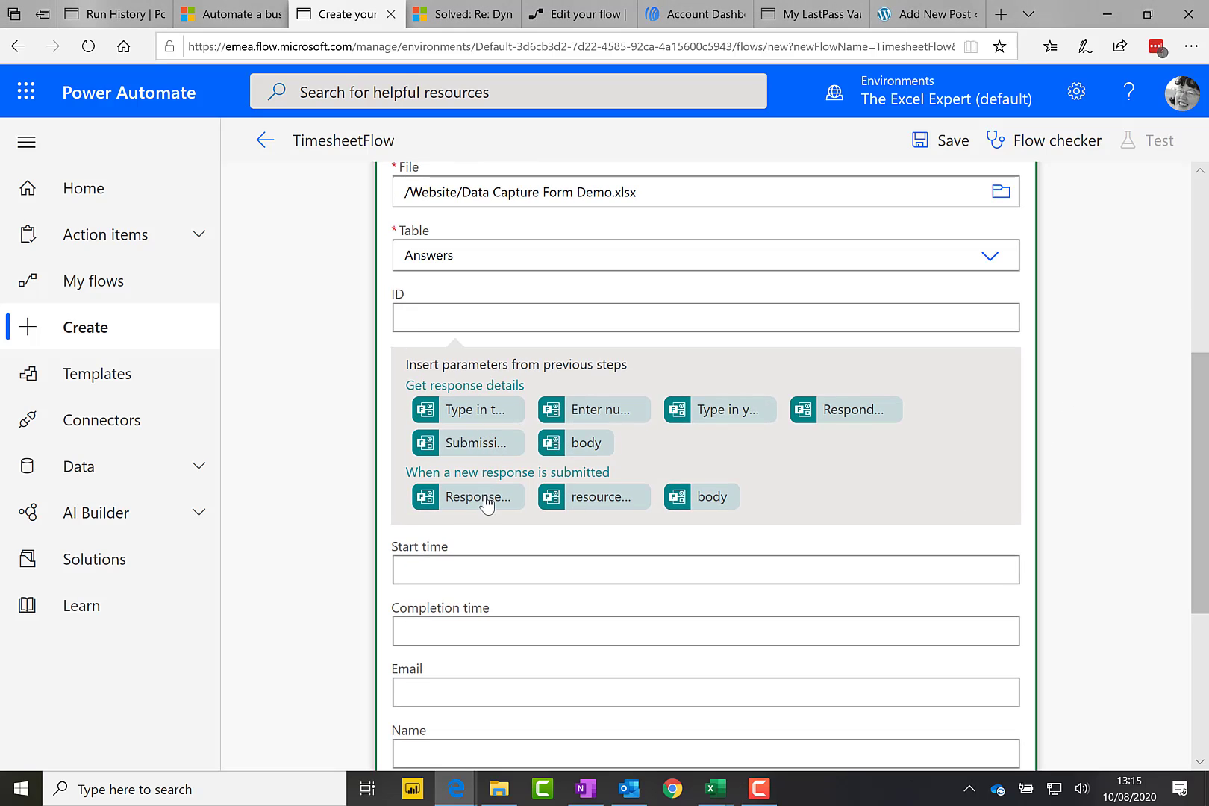
pyautogui.click(485, 499)
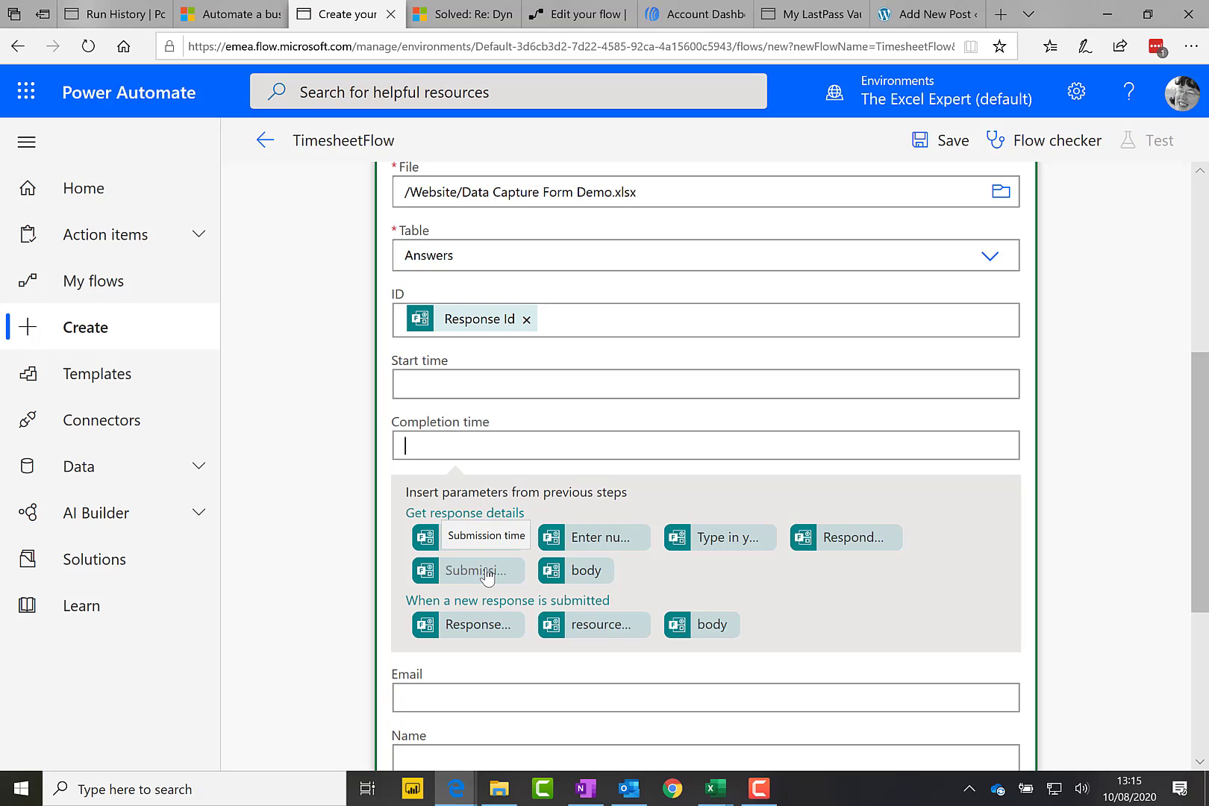
# - Map the add-row action's Completion time column to Submission time and its Type in your names column to the matching form answer
pyautogui.click(485, 572)
pyautogui.moveTo(1198, 476); pyautogui.dragTo(1204, 521)
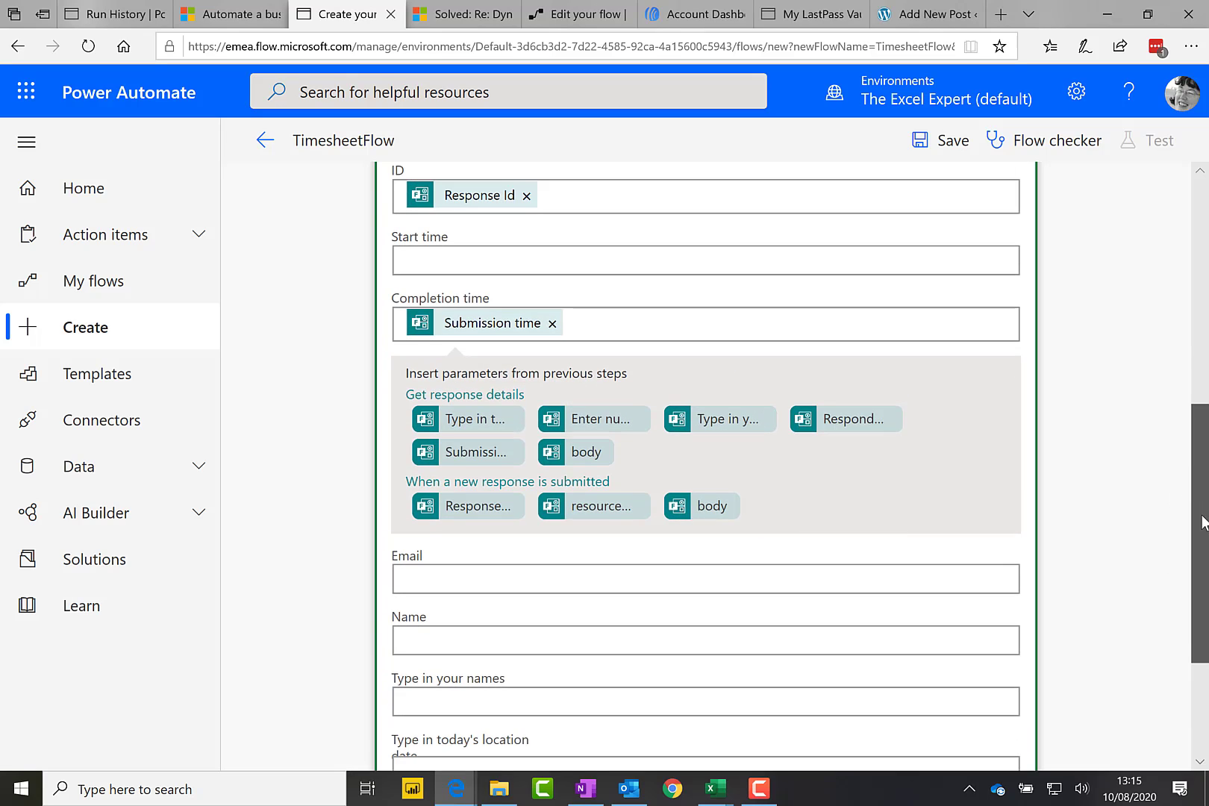
pyautogui.scroll(-1, 783, 494)
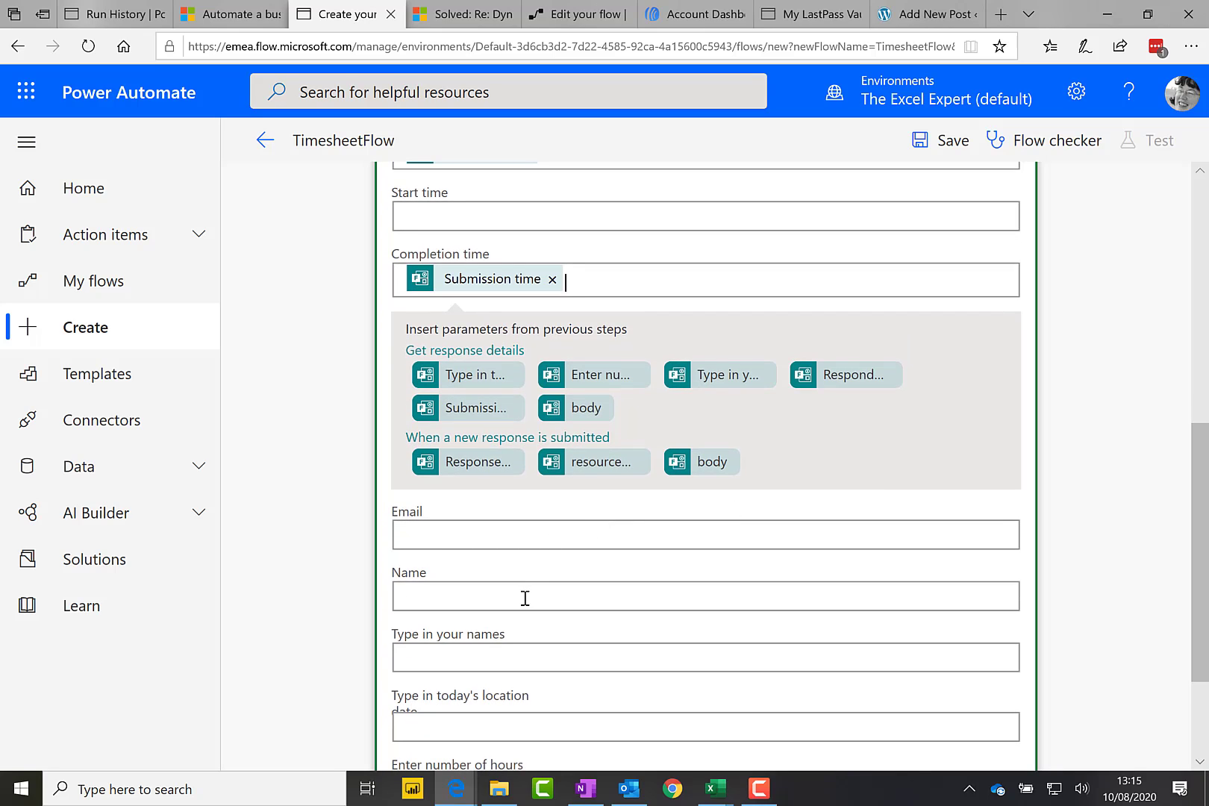
pyautogui.click(581, 663)
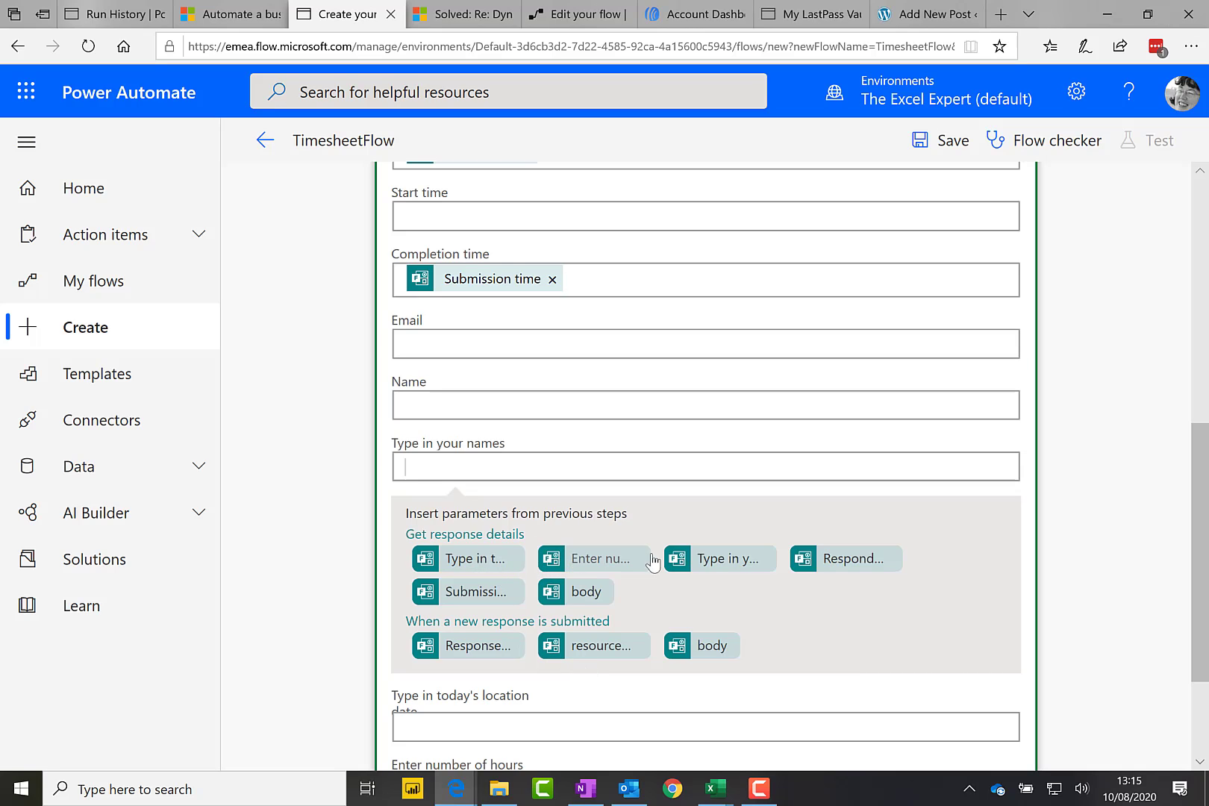
pyautogui.click(739, 561)
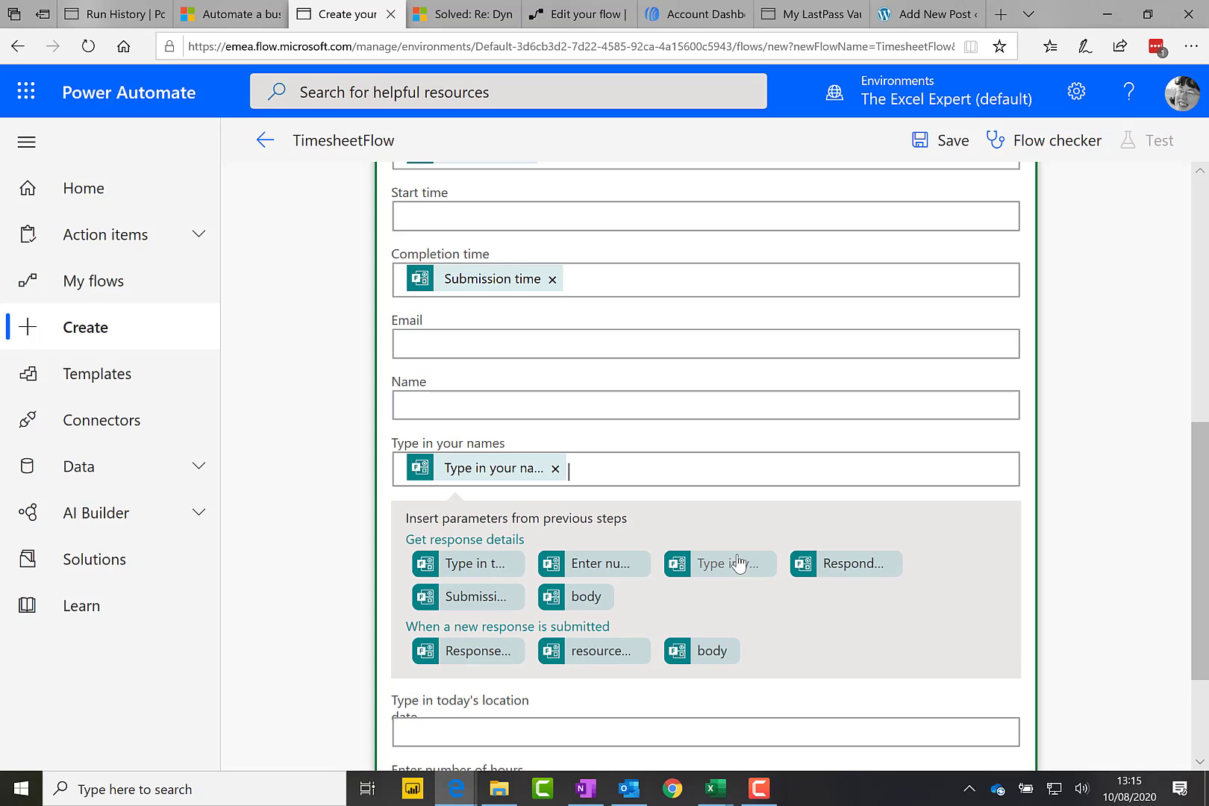
# - Map the Type in today's location date and Enter number of hours worked today columns to their matching Get response details answers
pyautogui.moveTo(1202, 508); pyautogui.dragTo(1204, 597)
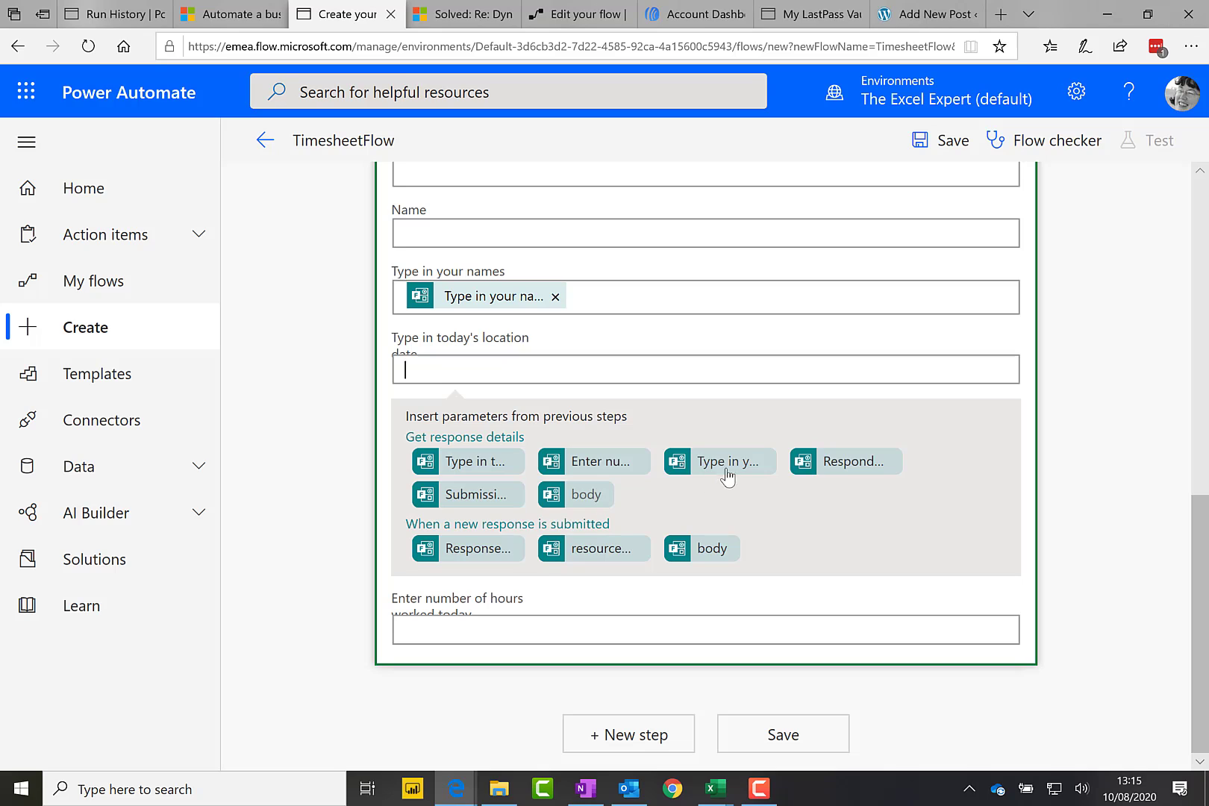
pyautogui.click(495, 465)
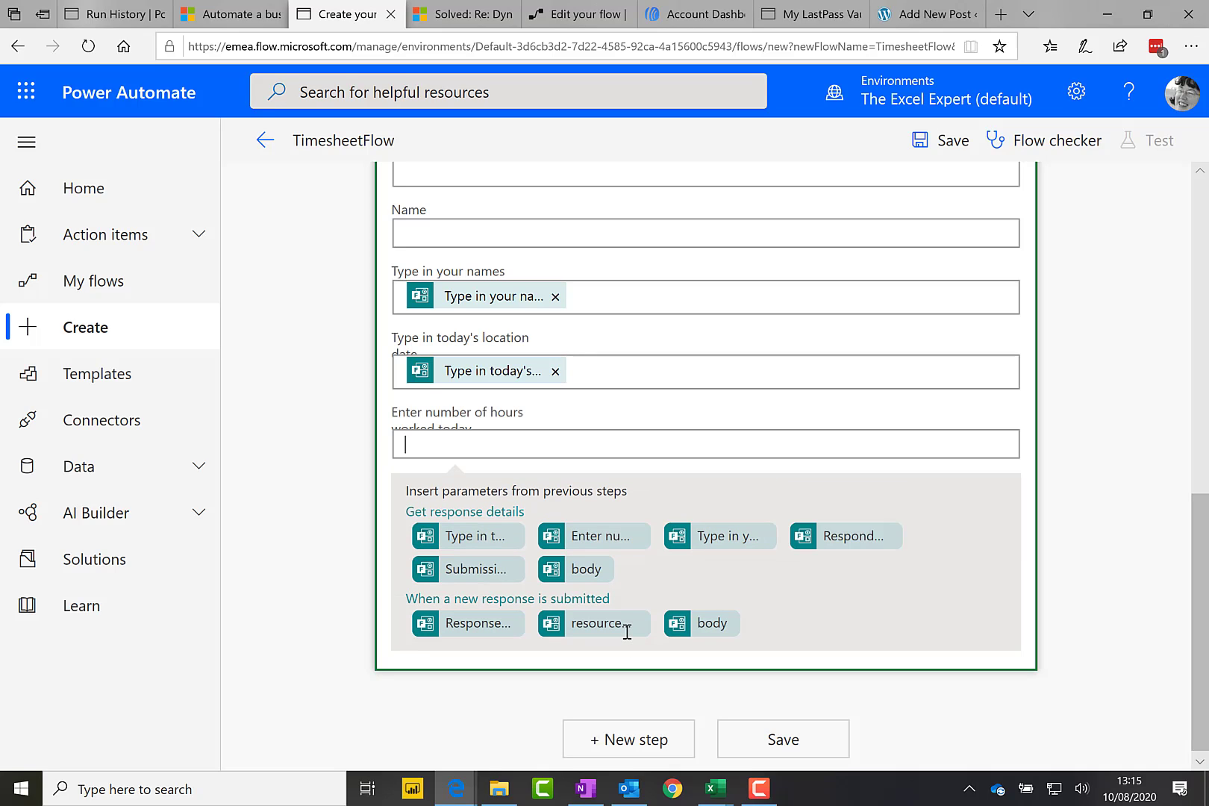
pyautogui.click(615, 538)
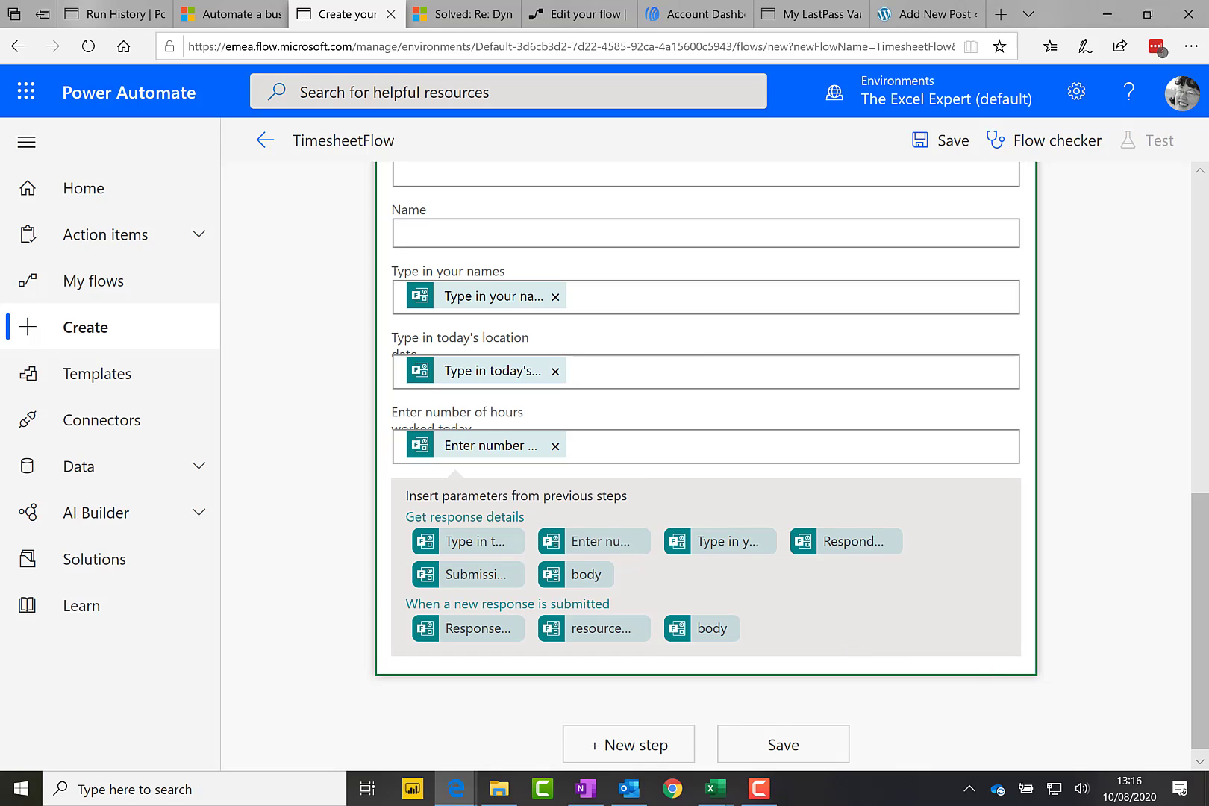
# - Save the flow and start a test run using the option I'll perform the trigger action
pyautogui.scroll(-1, 1196, 598)
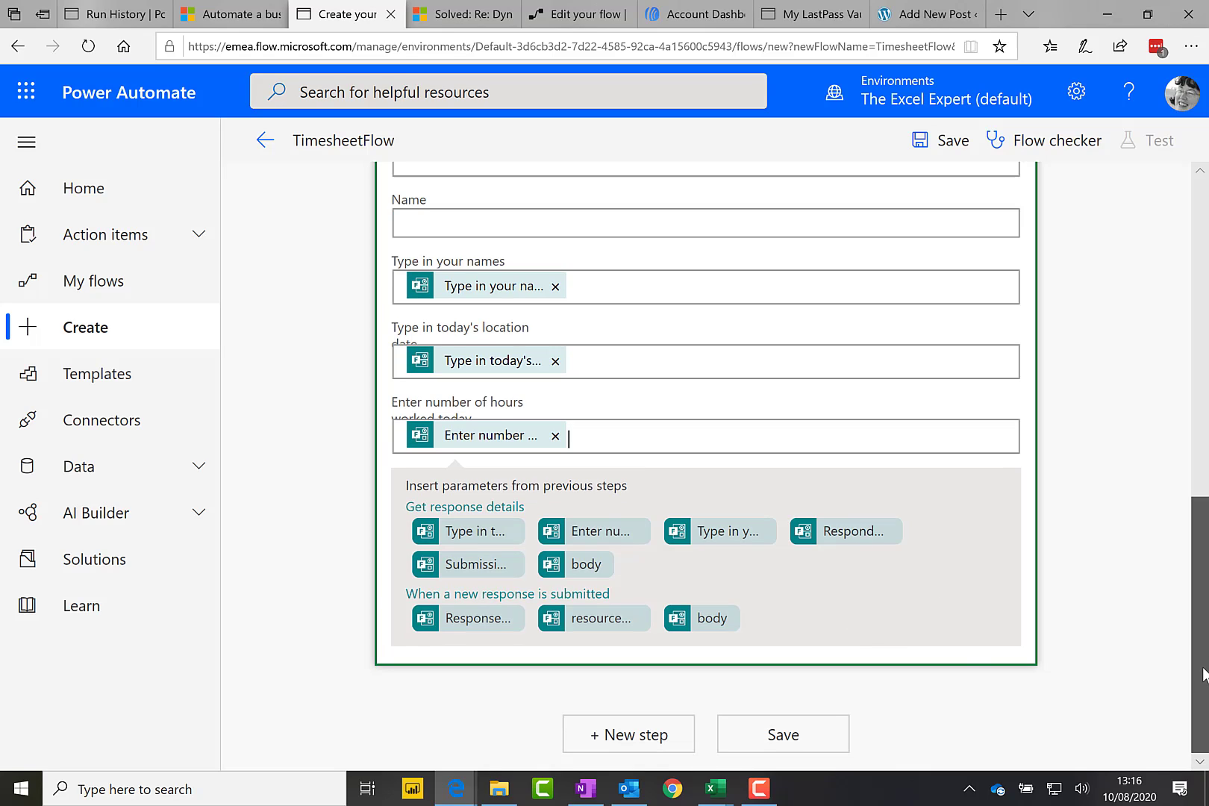
pyautogui.click(777, 739)
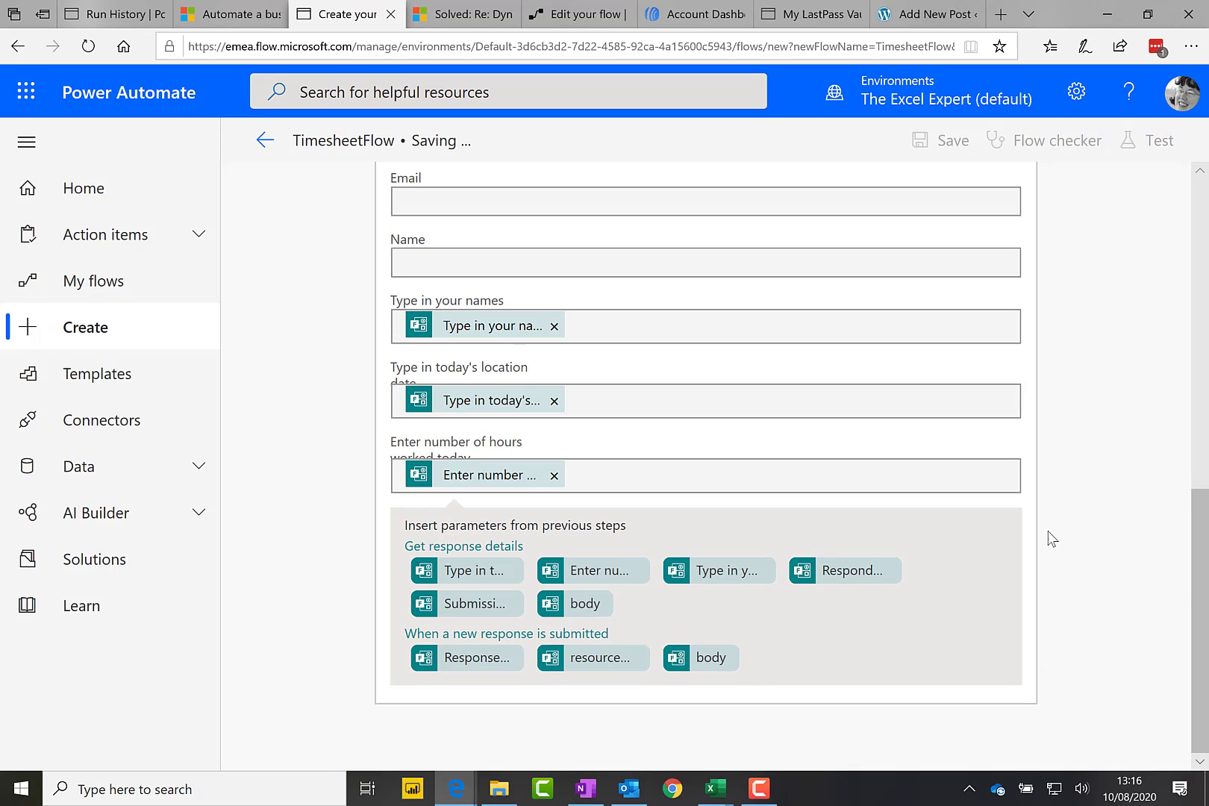
pyautogui.moveTo(1203, 586); pyautogui.dragTo(1204, 246)
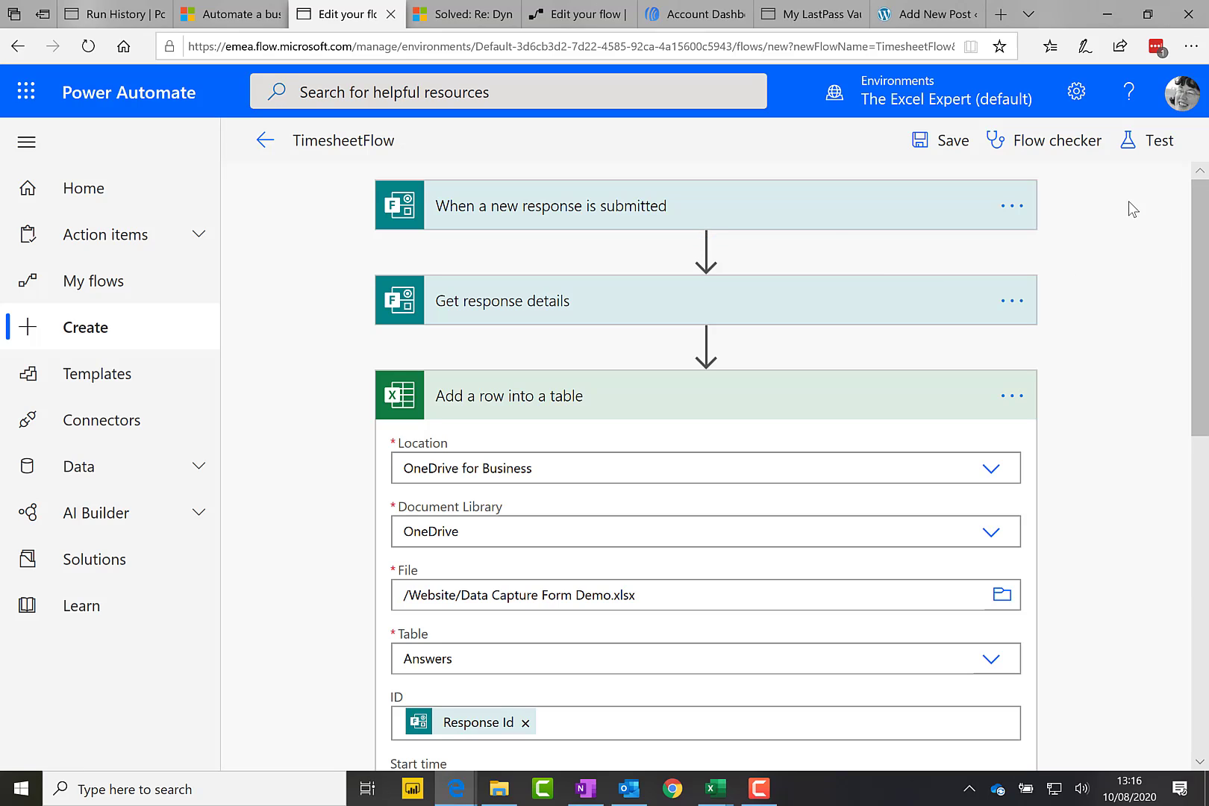
pyautogui.click(1155, 143)
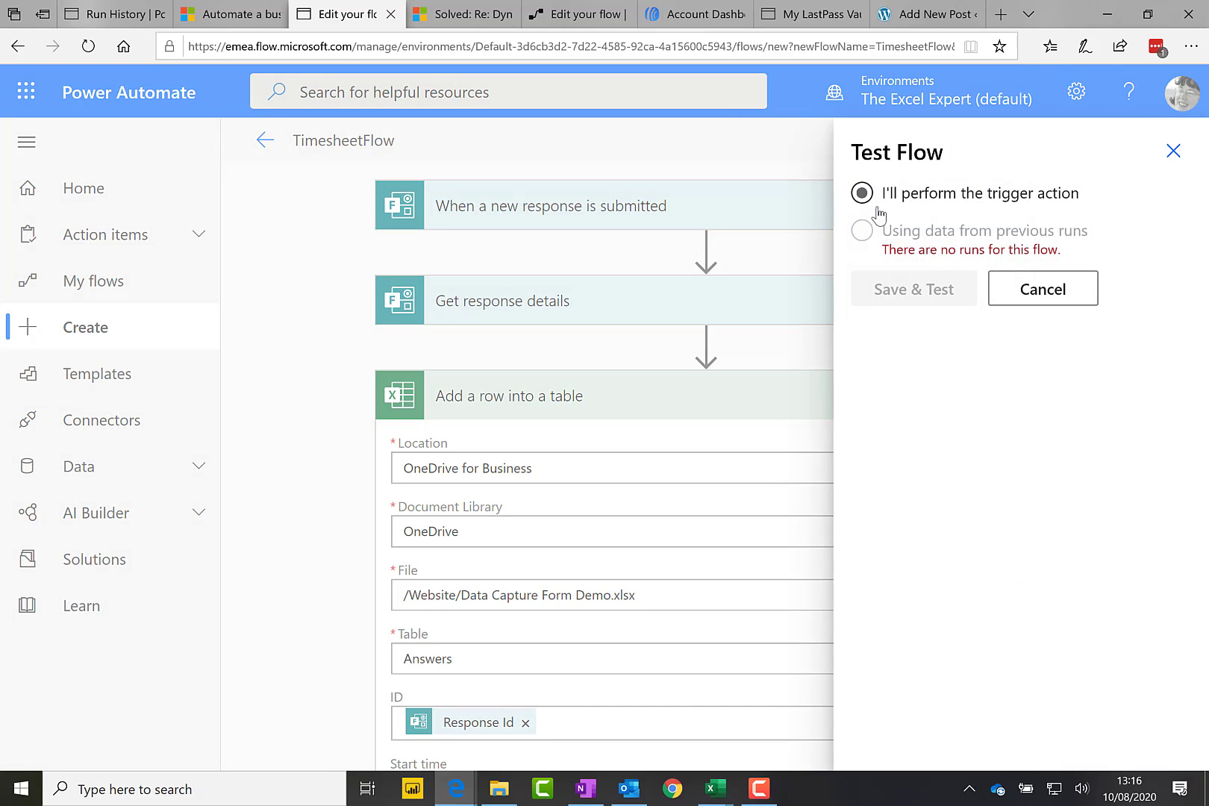
pyautogui.click(861, 198)
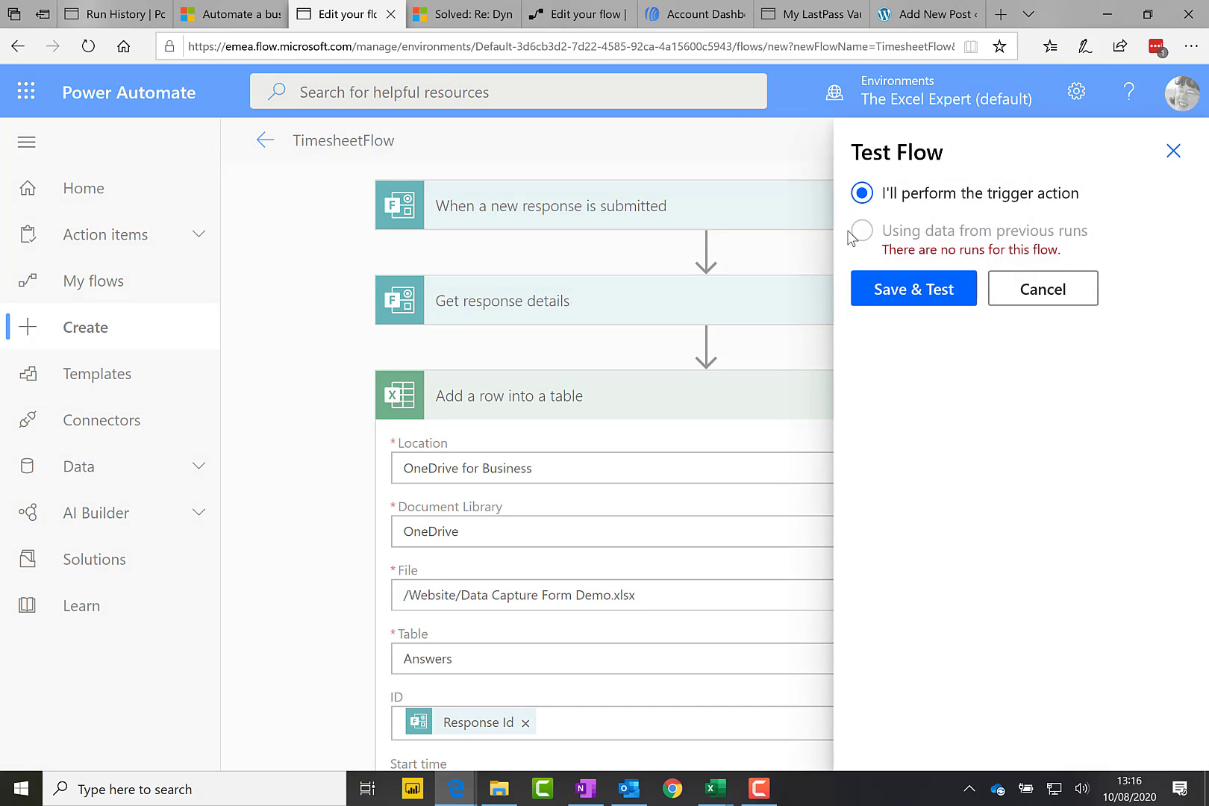
pyautogui.click(928, 292)
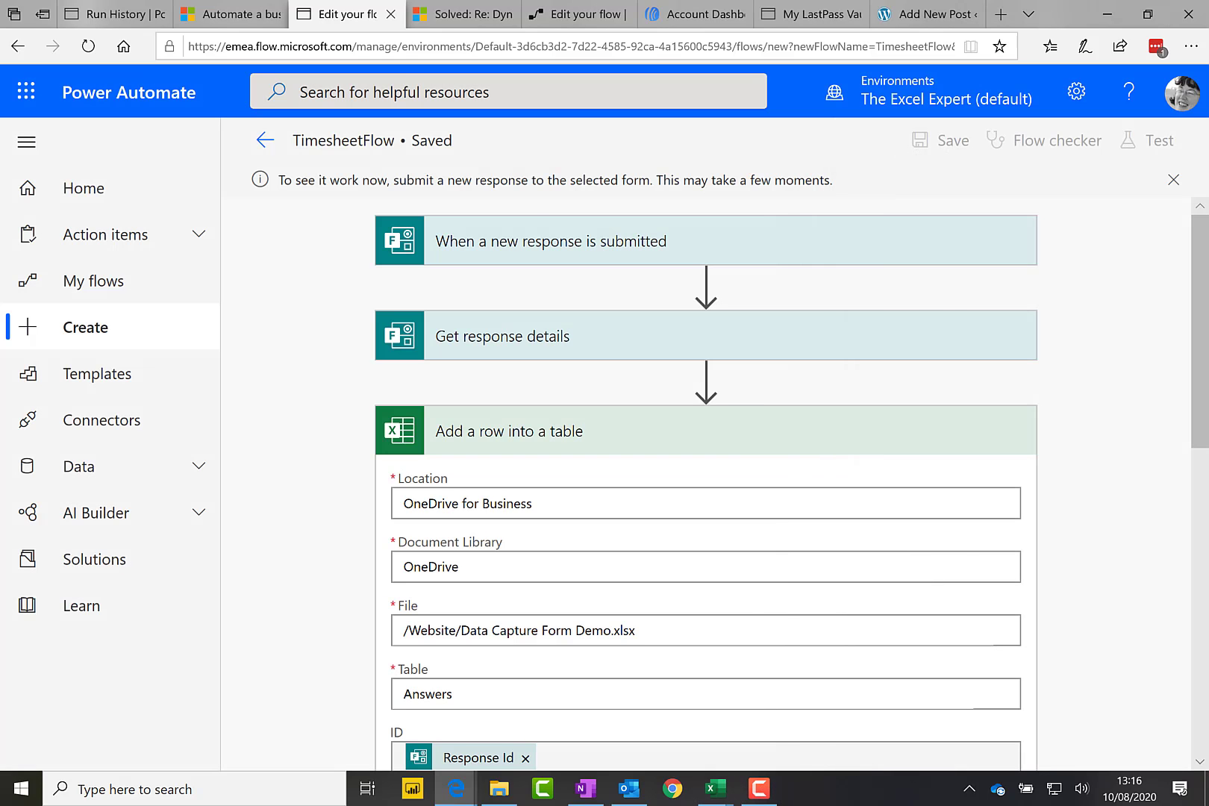
# - Switch to the Data Capture Form in the browser and choose the second listed person for Type in your names
pyautogui.click(715, 789)
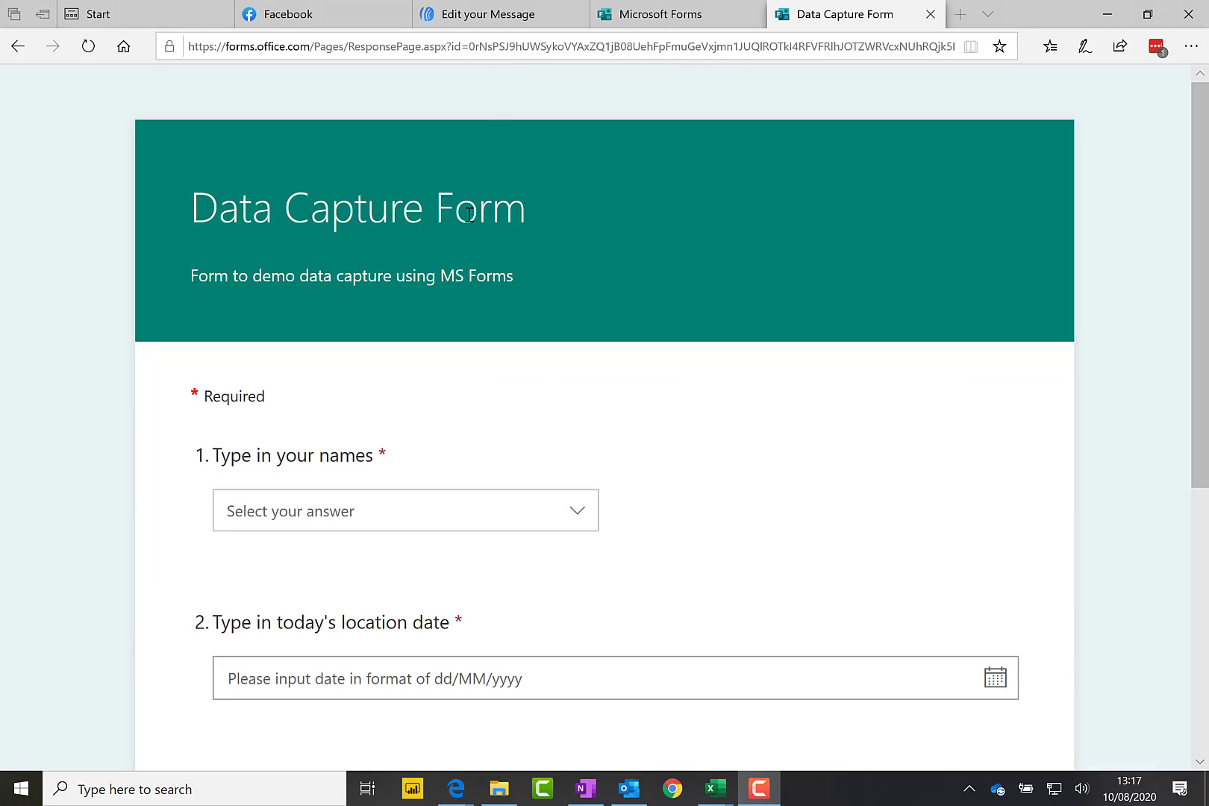
pyautogui.click(579, 514)
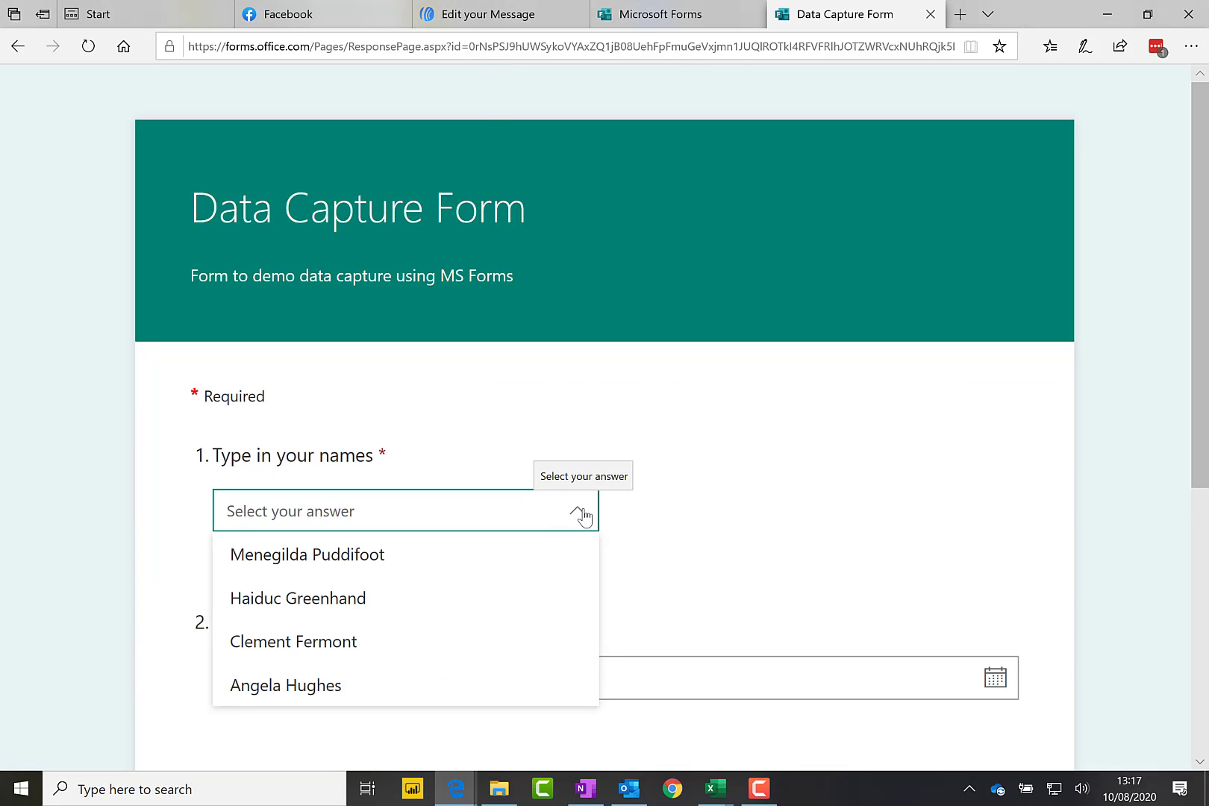
pyautogui.click(478, 596)
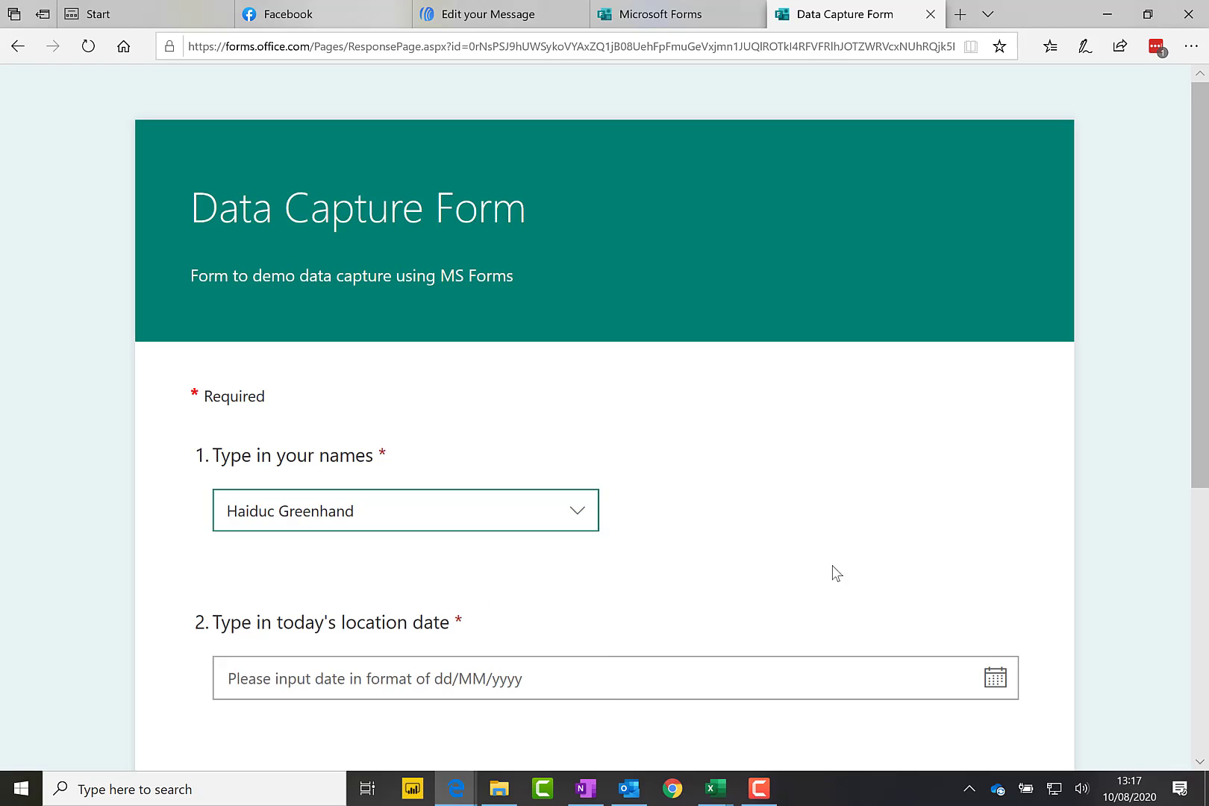
# - Set the form's location date to 06/08/2020 and hours worked to 8, and submit the response
pyautogui.moveTo(1202, 327); pyautogui.dragTo(1193, 495)
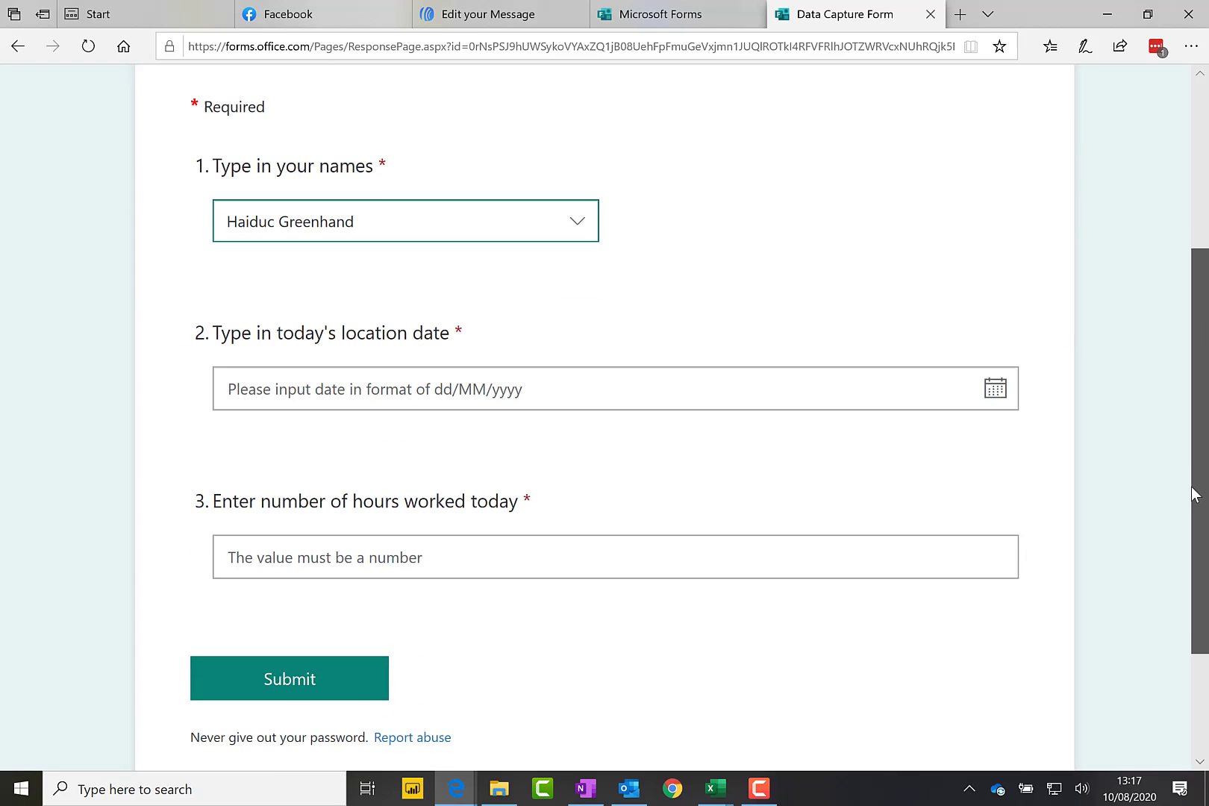
pyautogui.click(995, 389)
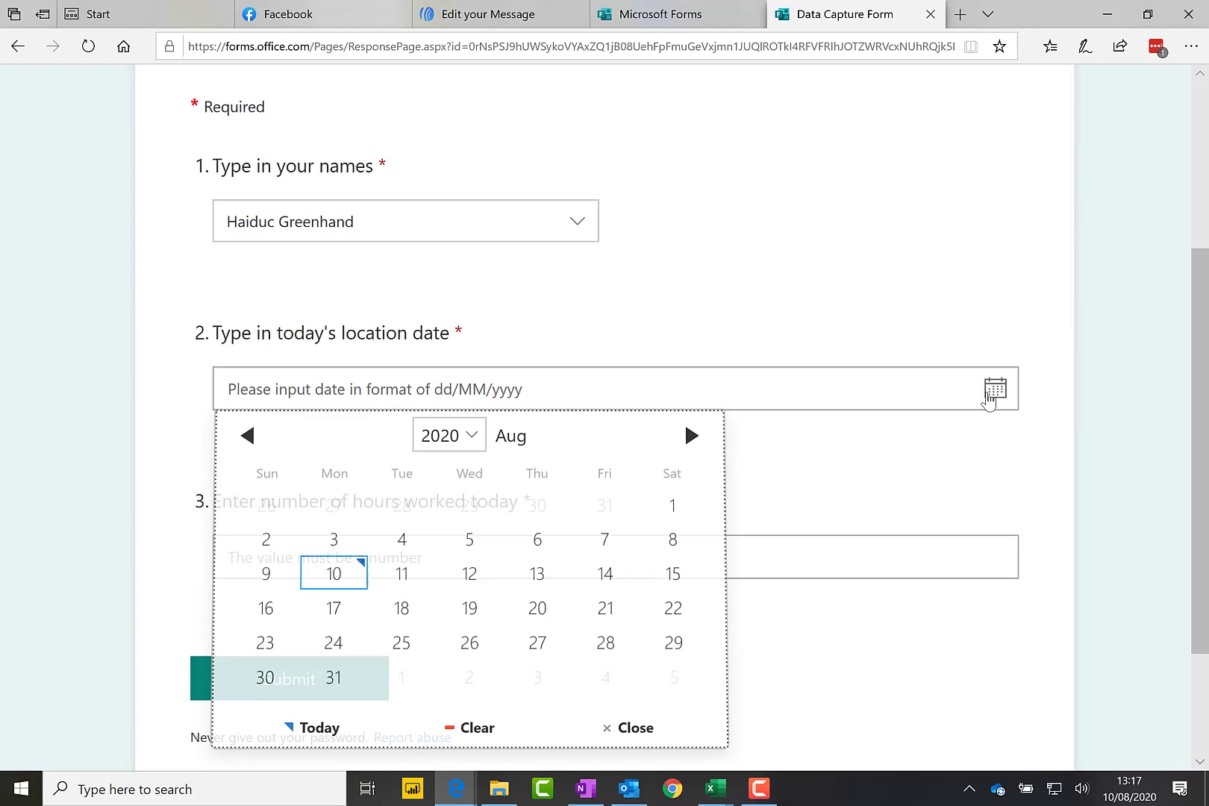
pyautogui.click(539, 547)
pyautogui.click(476, 566)
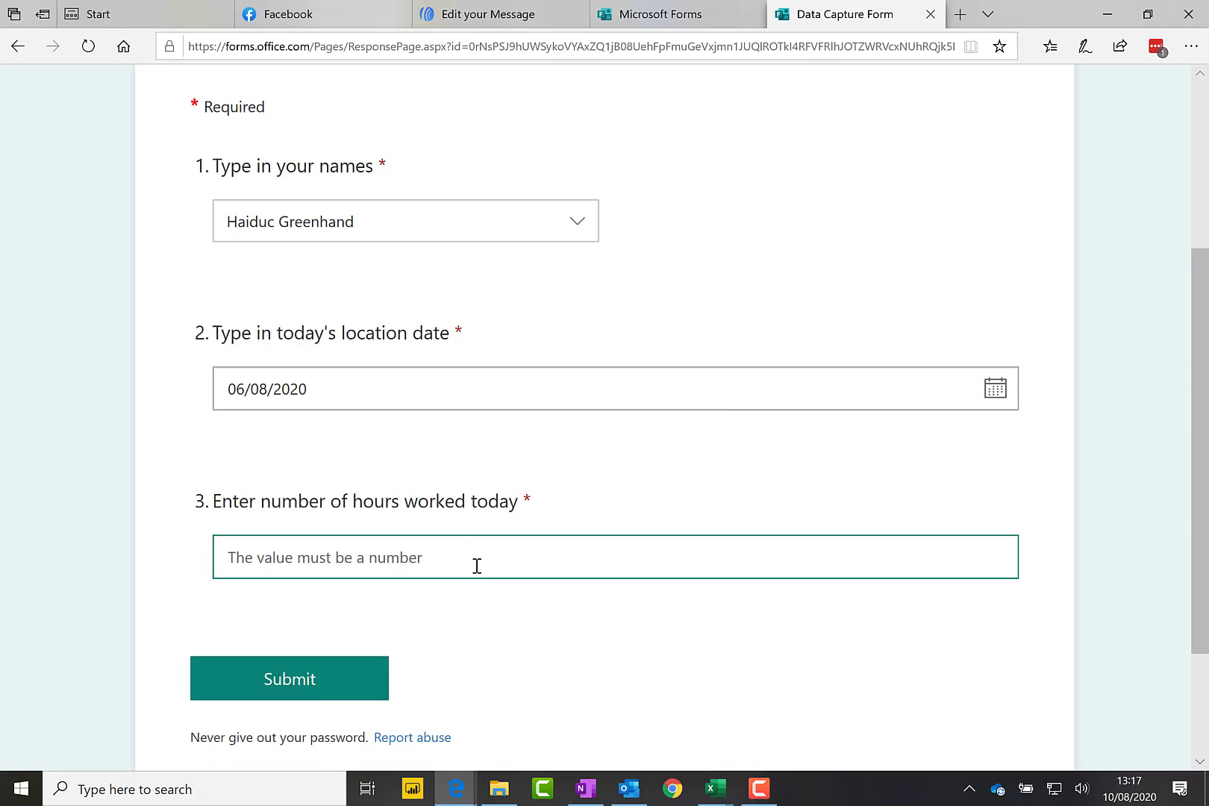
pyautogui.write('8')
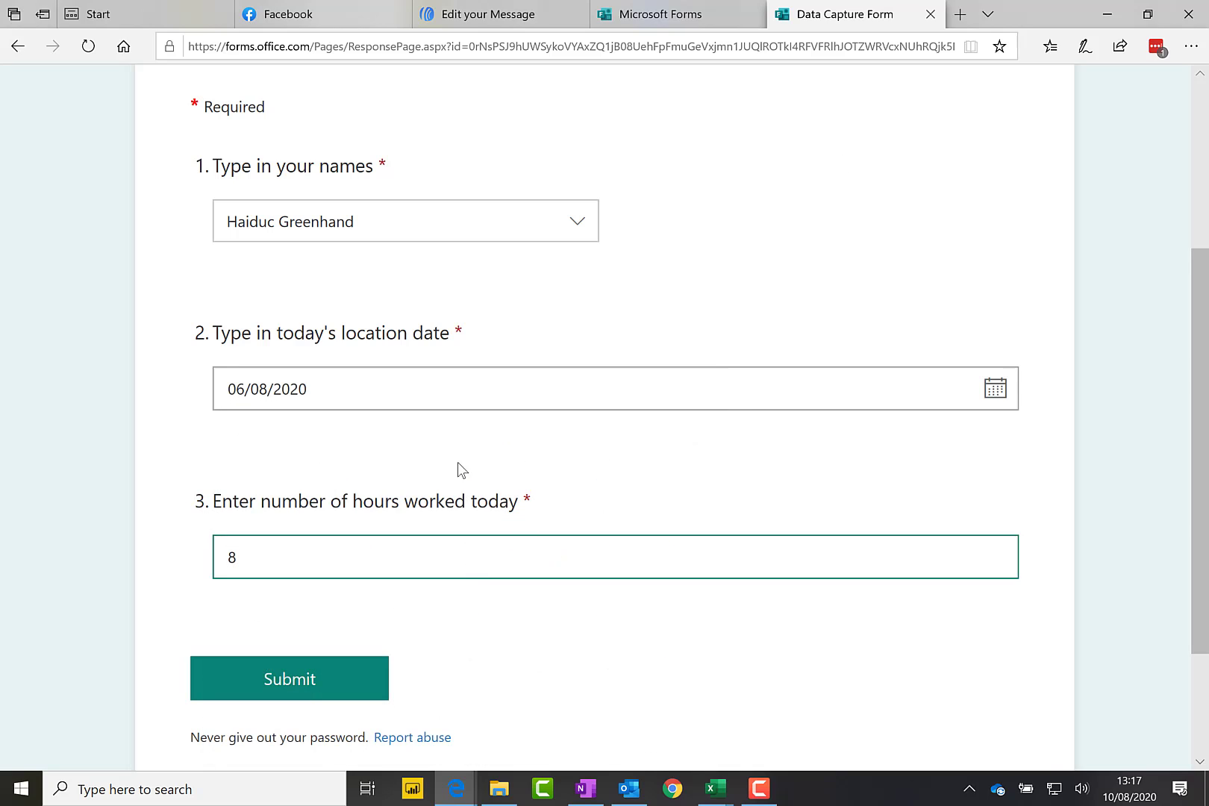
pyautogui.click(331, 681)
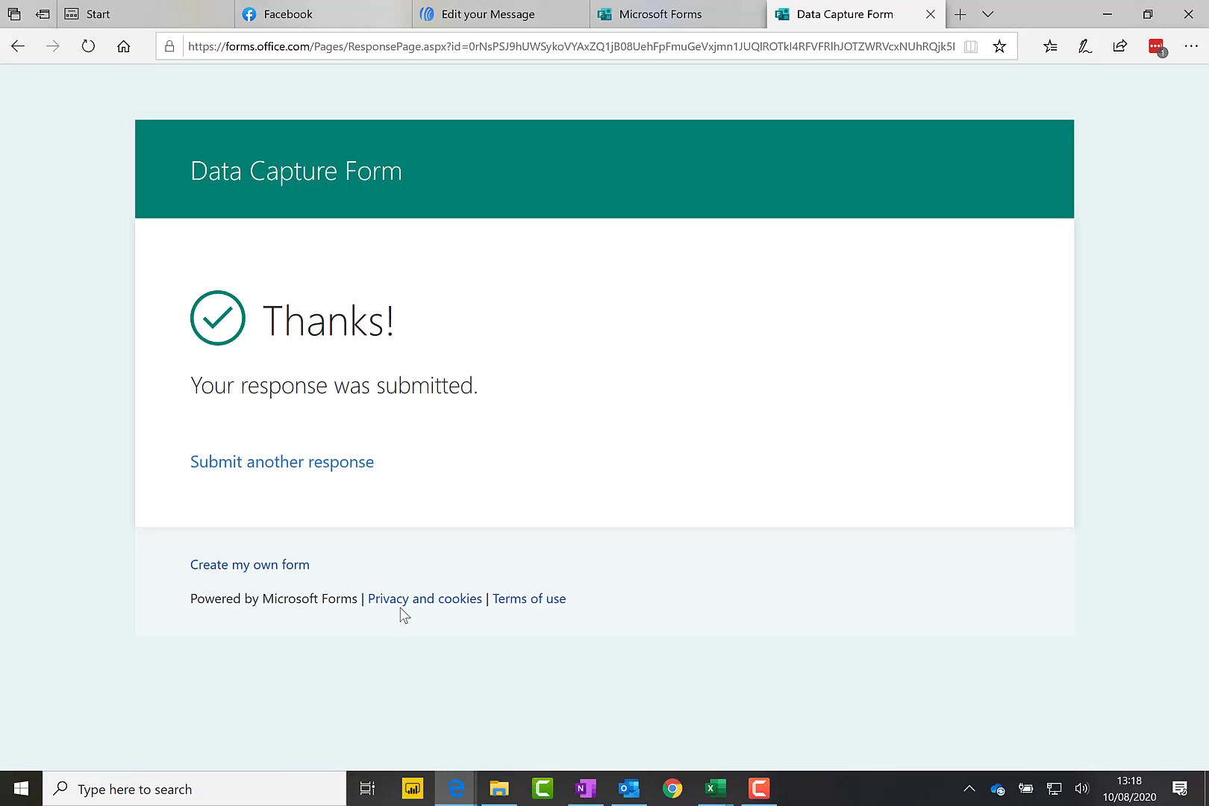